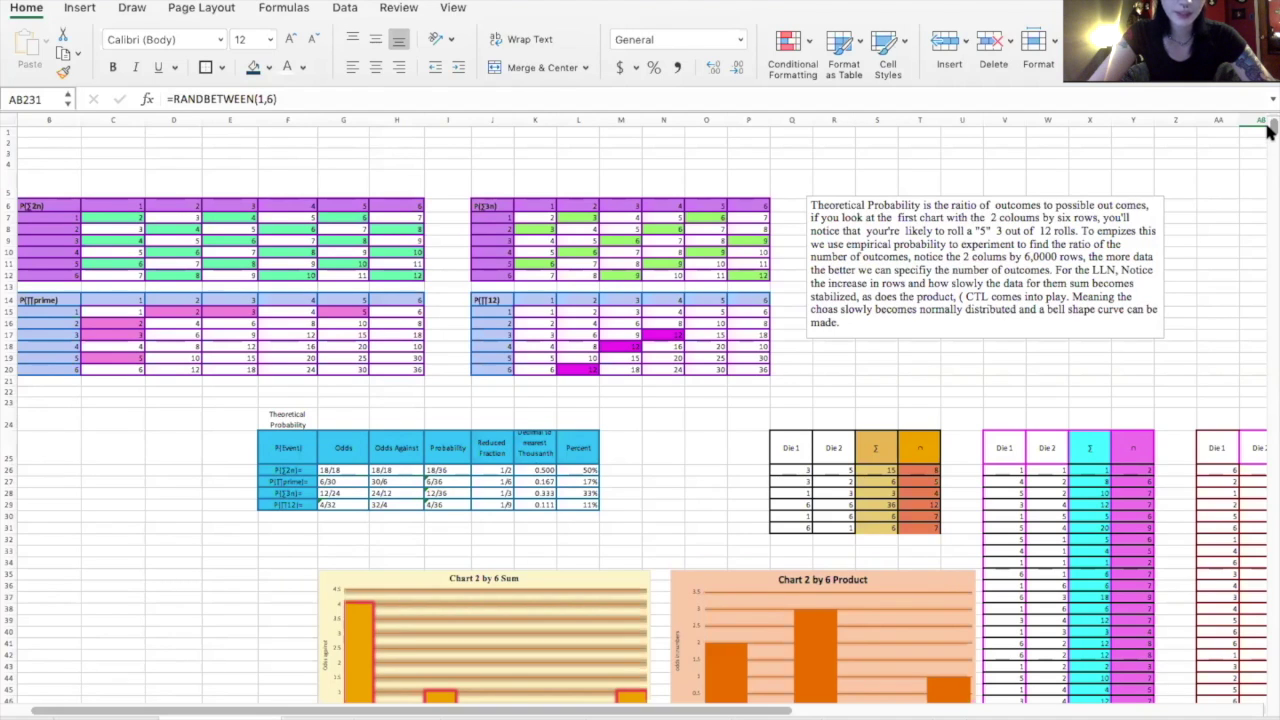
- Examine the theoretical probability tables, dice-roll data and the sum and product charts for the 2 by 6 through 2 by 6,000 rolls
{"action": "mouse_move", "coordinate": [1267, 124]}
{"action": "left_mouse_down"}
{"action": "mouse_move", "coordinate": [1267, 162]}
{"action": "mouse_move", "coordinate": [1267, 127]}
{"action": "mouse_move", "coordinate": [1267, 140]}
{"action": "left_mouse_up"}
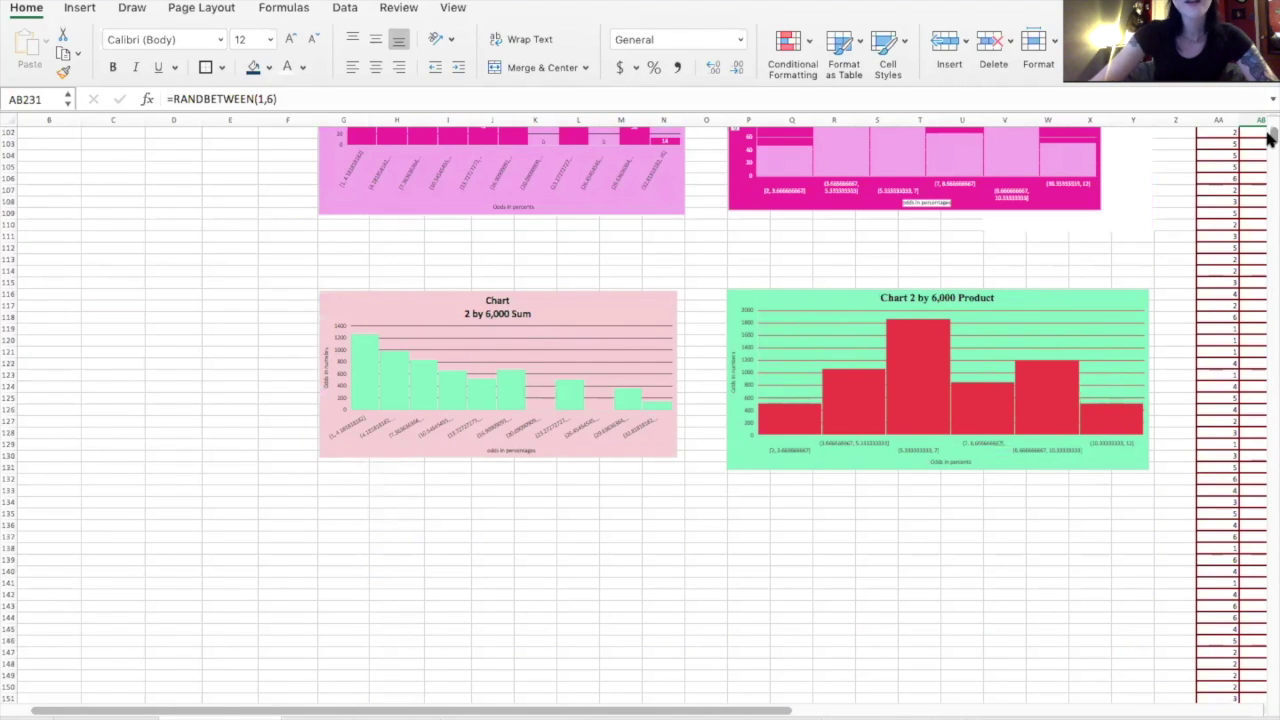
{"action": "left_click_drag", "start_coordinate": [1268, 134], "coordinate": [1268, 133]}
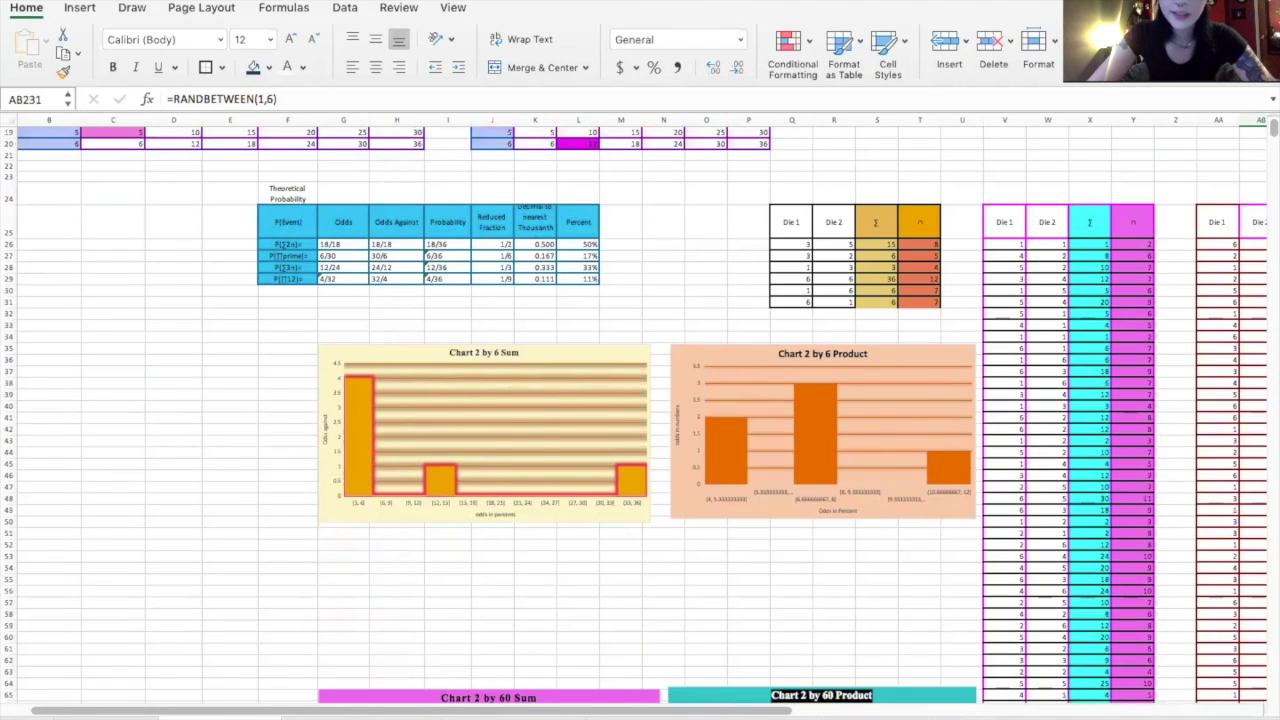
{"action": "left_click_drag", "start_coordinate": [1268, 130], "coordinate": [1270, 122]}
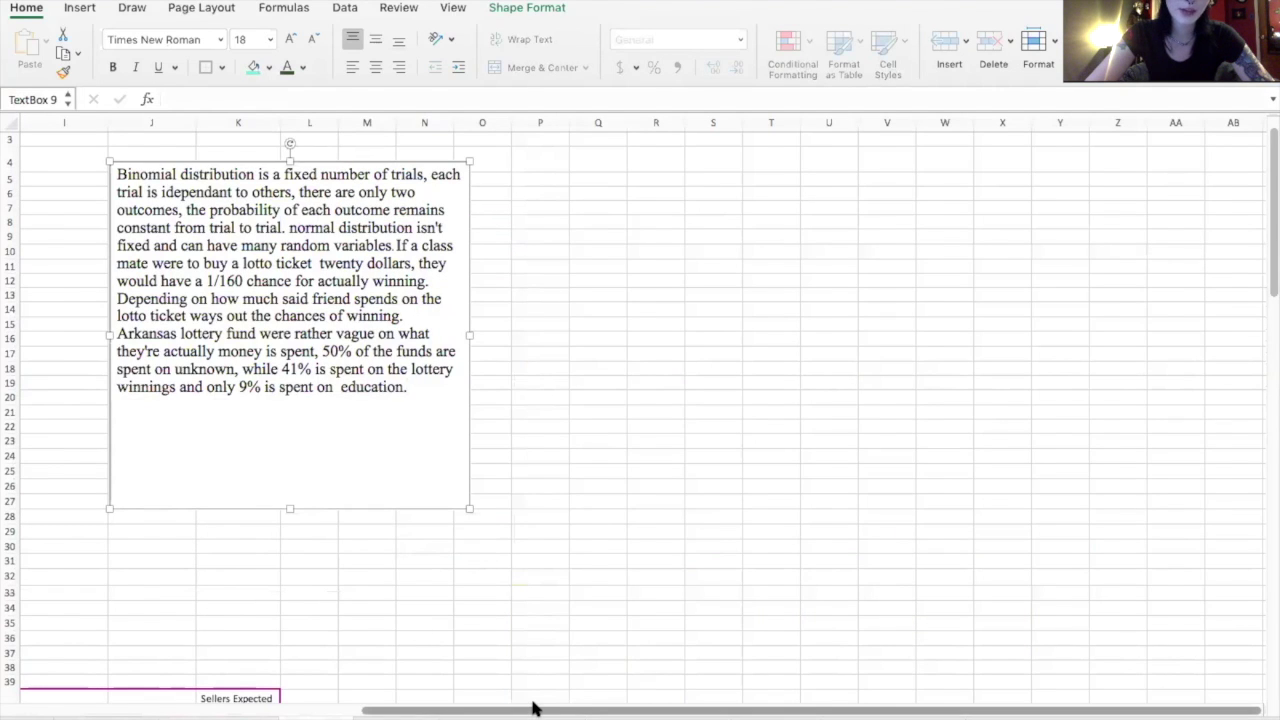
- Review the Binomial Experiments & Outcomes sheet: conditions, formulas, variable tables, ticket winning probabilities, expected outcomes and the explanatory text box
{"action": "left_click_drag", "start_coordinate": [533, 708], "coordinate": [262, 661]}
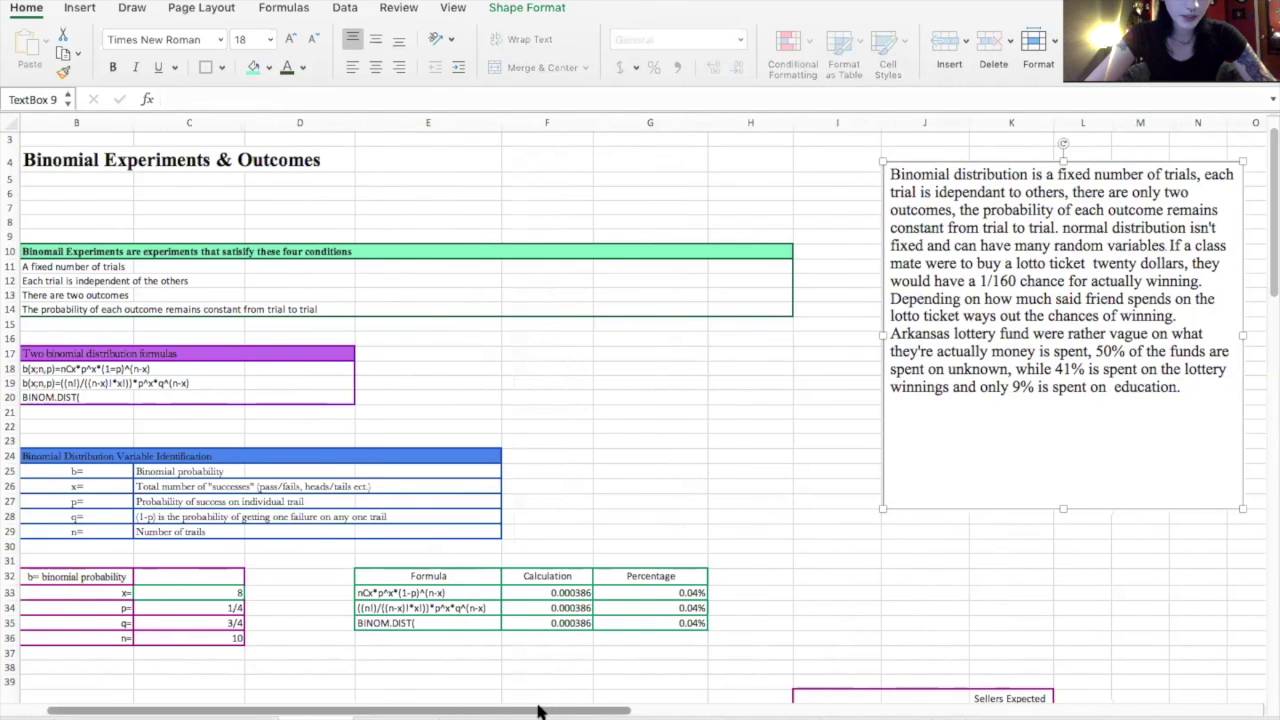
{"action": "left_click_drag", "start_coordinate": [538, 710], "coordinate": [480, 709]}
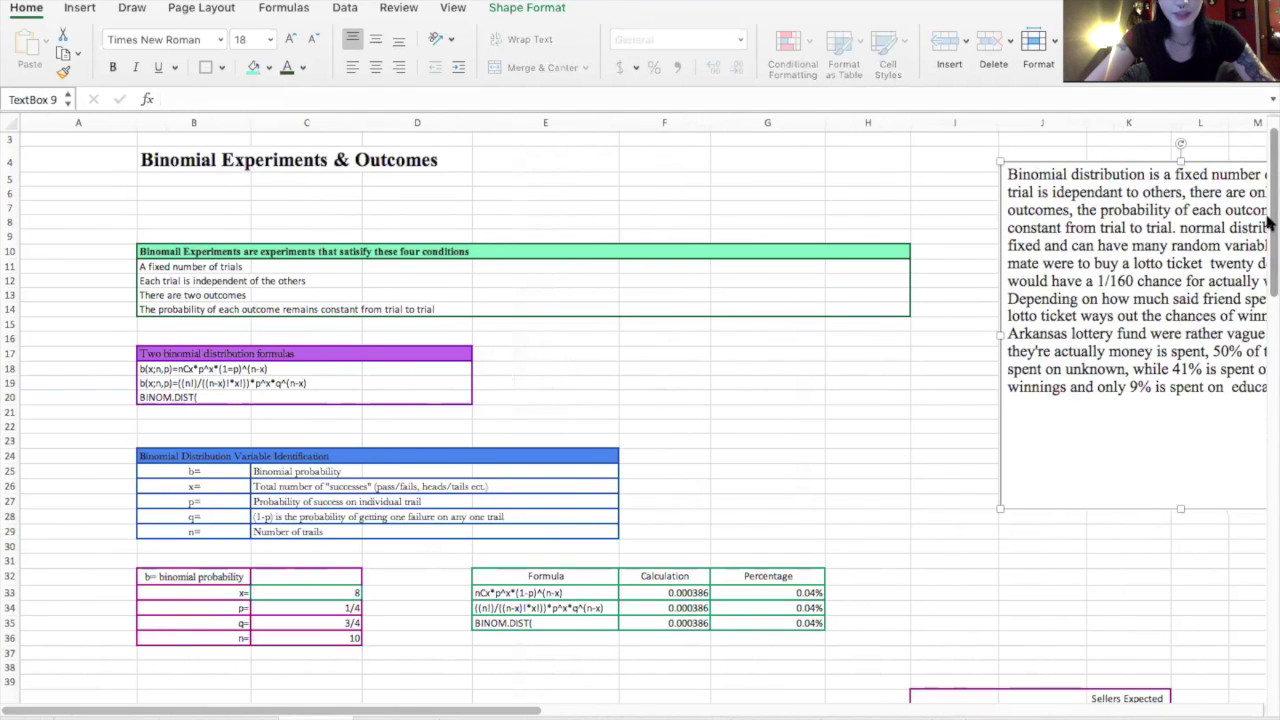
{"action": "left_click_drag", "start_coordinate": [1268, 225], "coordinate": [1268, 327]}
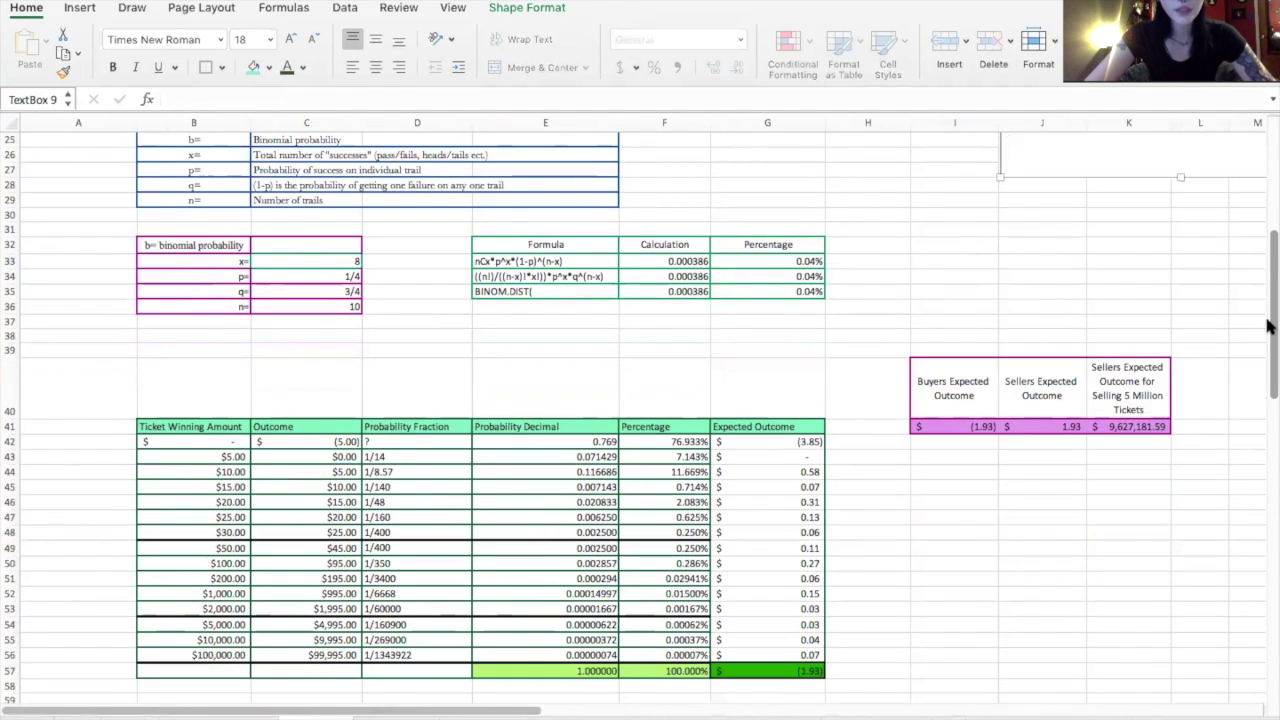
{"action": "left_click_drag", "start_coordinate": [515, 712], "coordinate": [606, 713]}
{"action": "left_click_drag", "start_coordinate": [1268, 370], "coordinate": [1268, 293]}
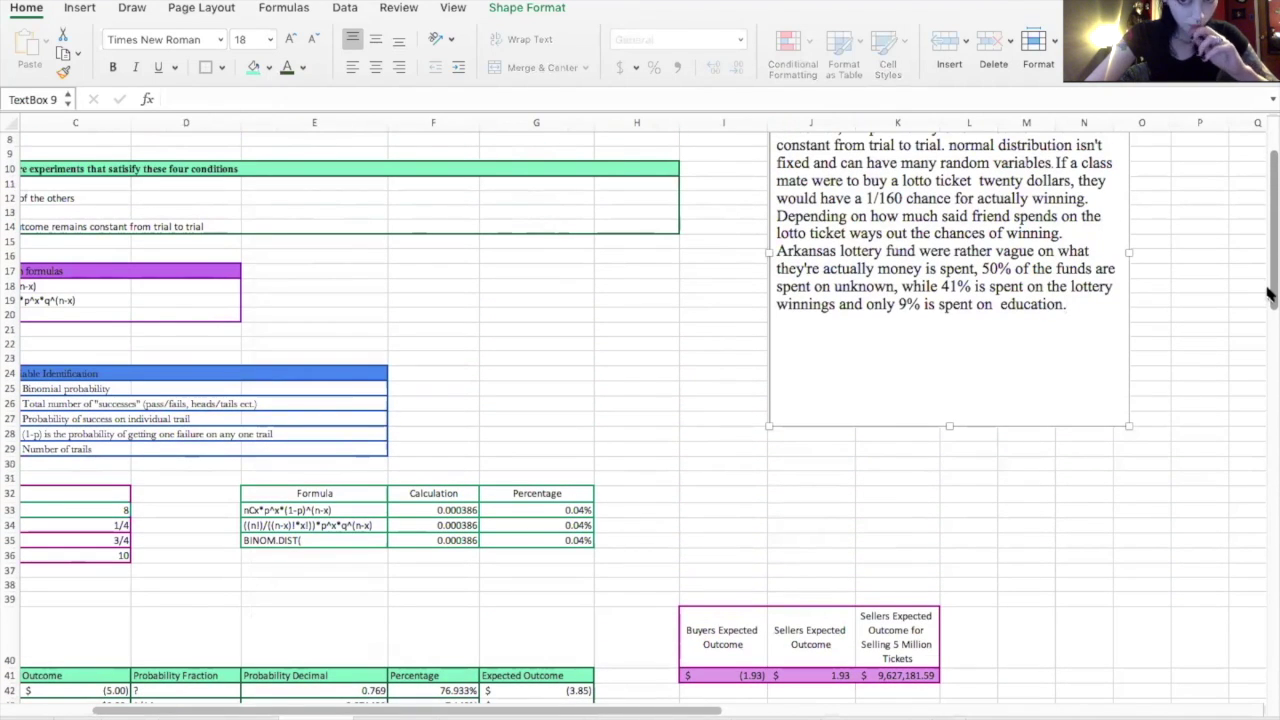
{"action": "left_click_drag", "start_coordinate": [1268, 293], "coordinate": [1268, 287]}
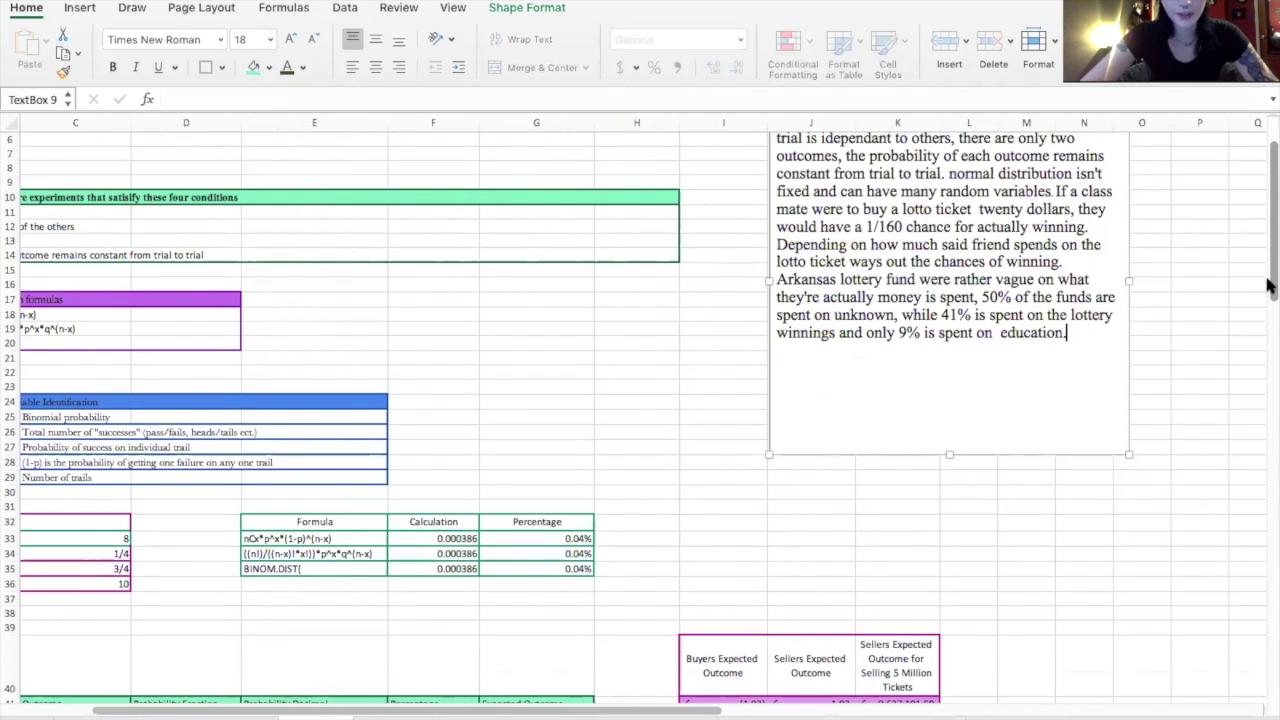
{"action": "left_click_drag", "start_coordinate": [620, 708], "coordinate": [572, 708]}
{"action": "left_click_drag", "start_coordinate": [1269, 271], "coordinate": [1268, 395]}
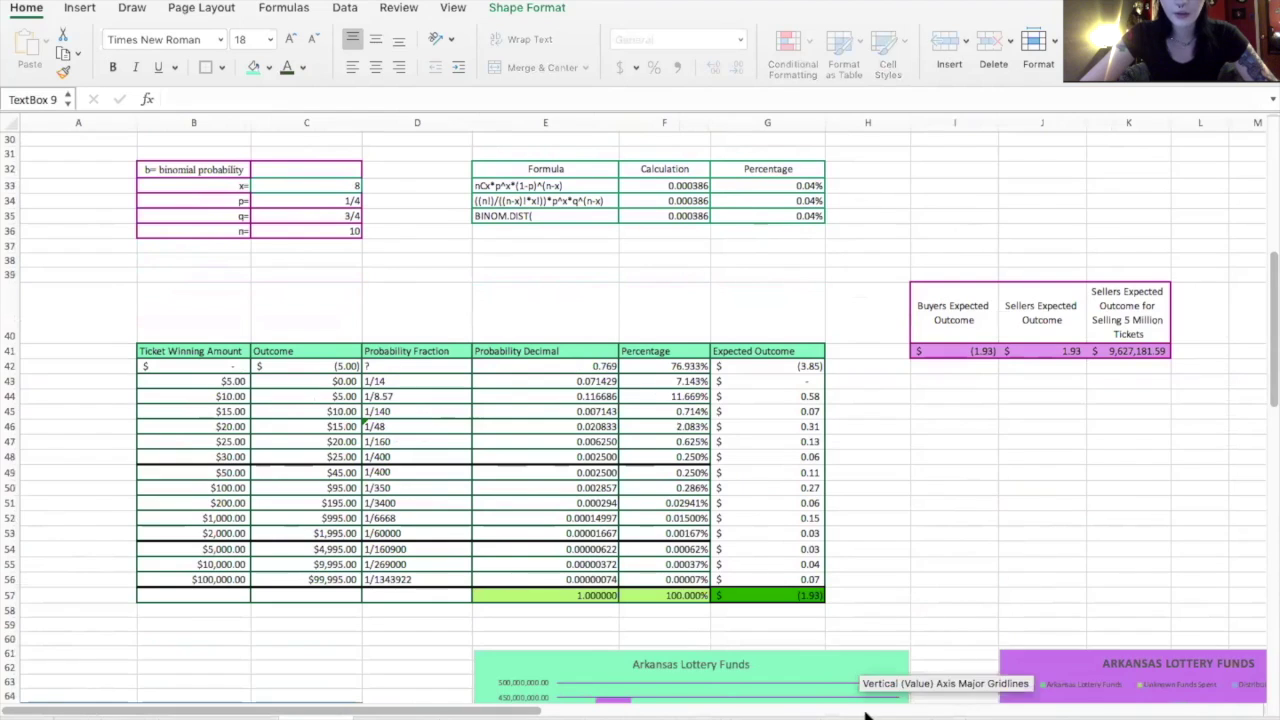
{"action": "left_click", "coordinate": [563, 713]}
{"action": "left_click_drag", "start_coordinate": [560, 713], "coordinate": [414, 711]}
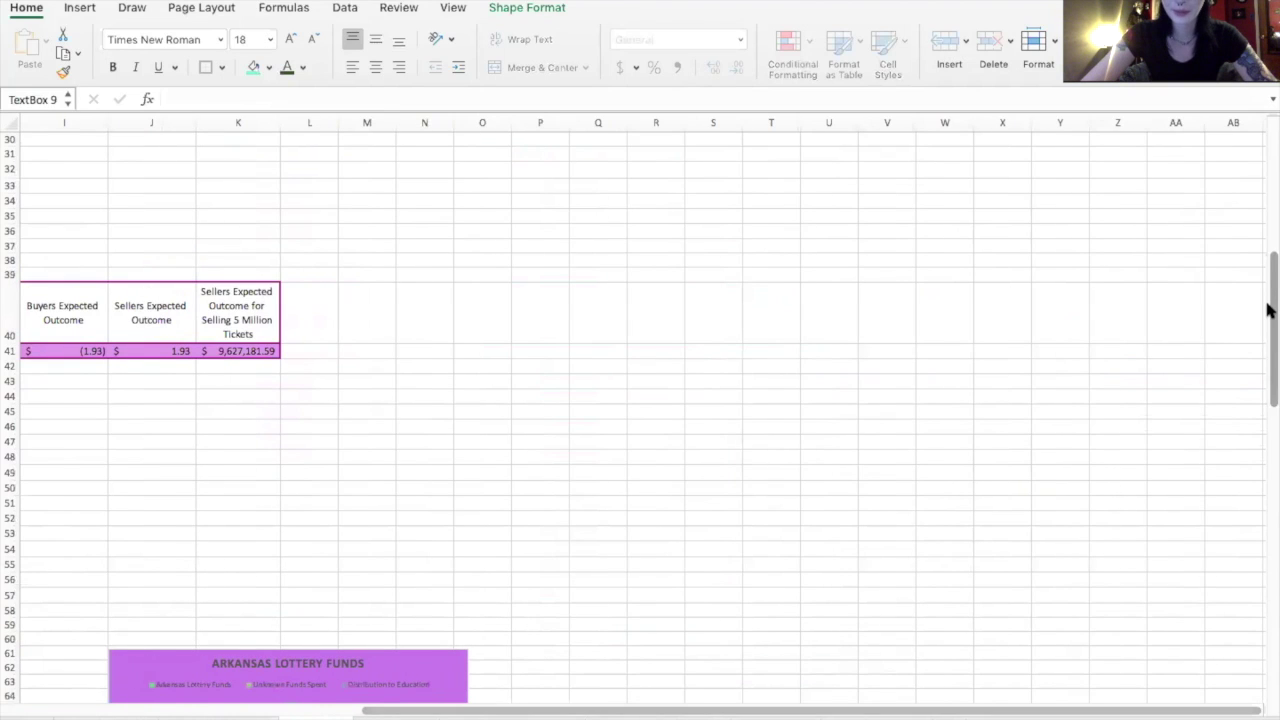
{"action": "left_click_drag", "start_coordinate": [1268, 310], "coordinate": [1268, 205]}
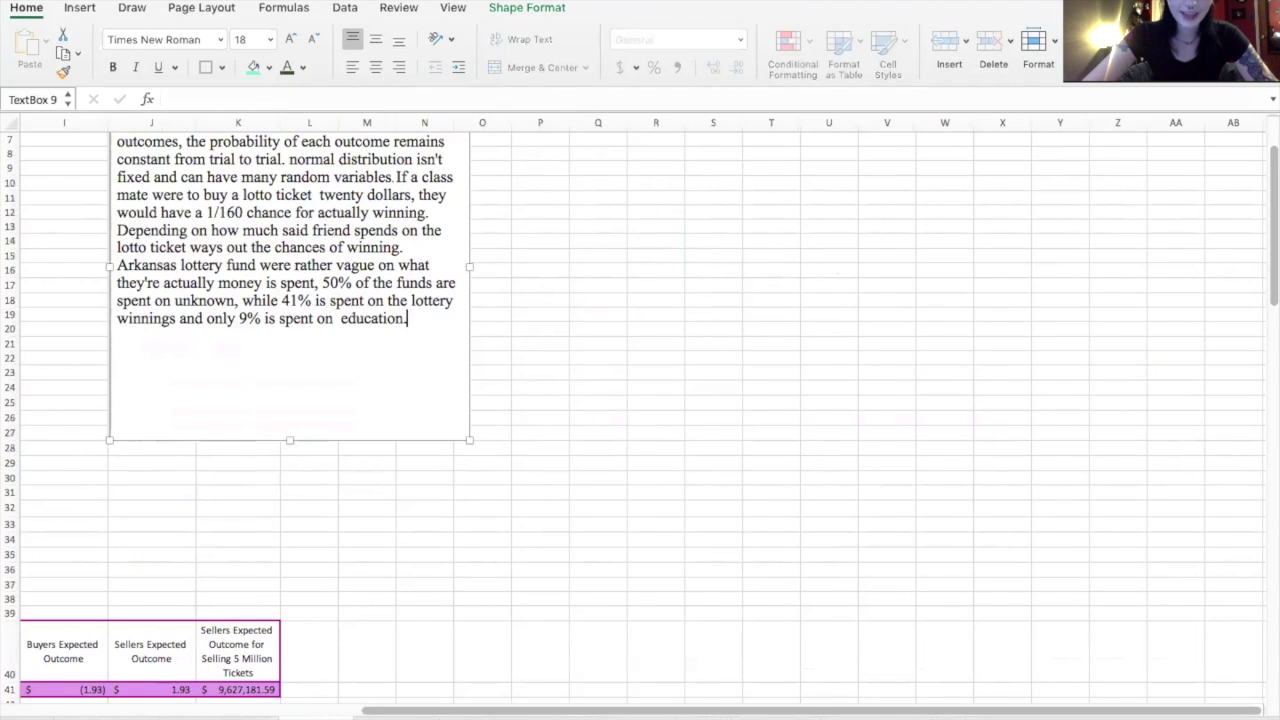
{"action": "left_click_drag", "start_coordinate": [900, 712], "coordinate": [663, 698]}
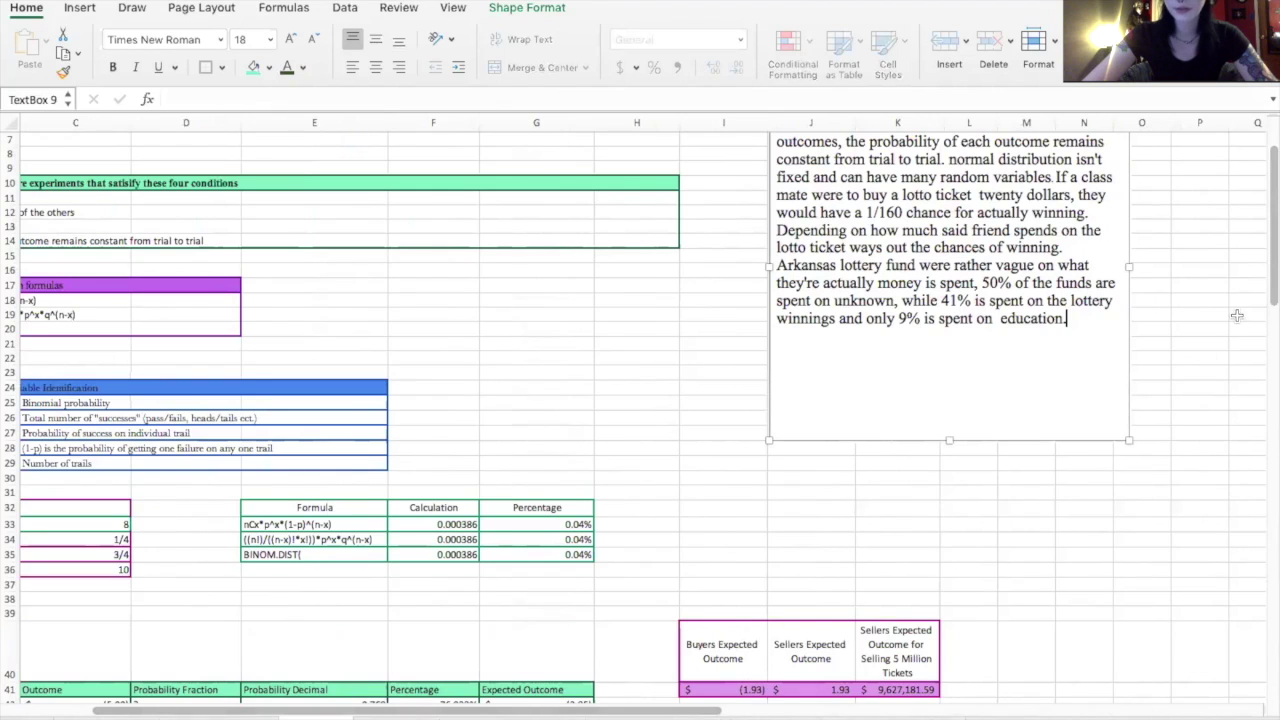
- Examine the Arkansas, Louisiana and Iowa lottery fund charts with their distribution tables and the text box describing the Iowa funds
{"action": "left_click_drag", "start_coordinate": [1268, 305], "coordinate": [1268, 505]}
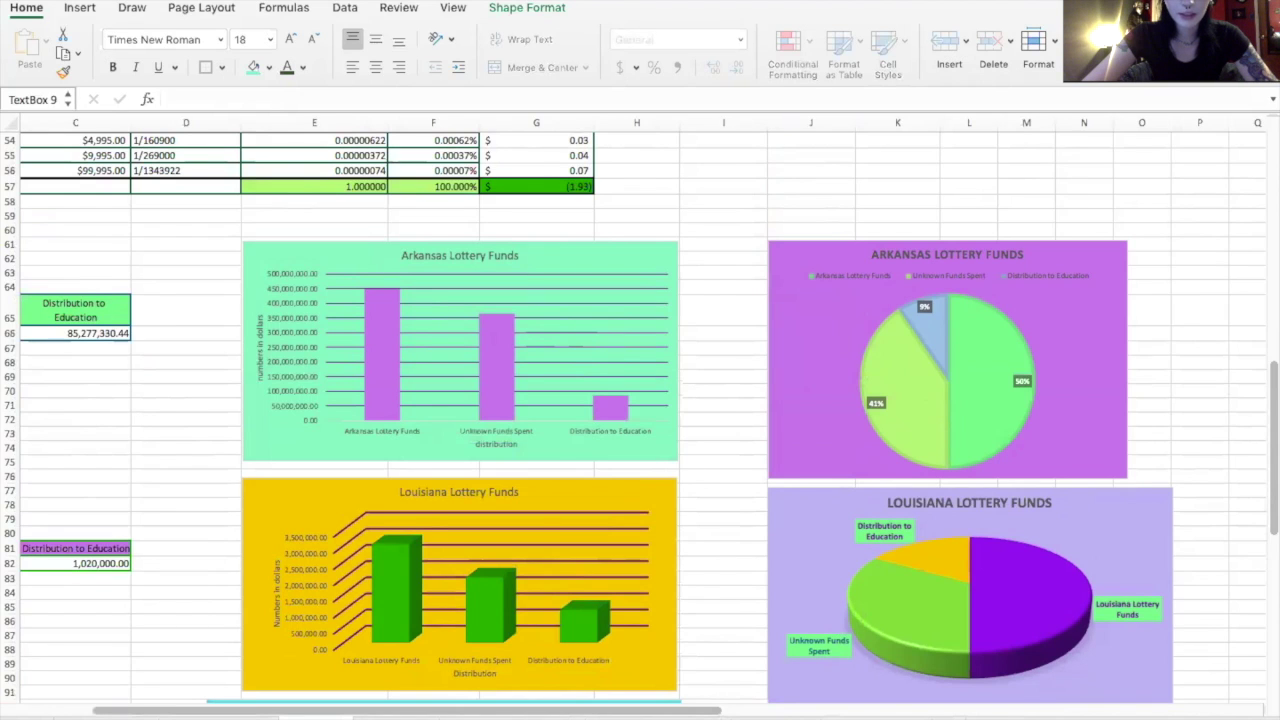
{"action": "scroll", "coordinate": [640, 412], "scroll_direction": "up", "scroll_amount": 2}
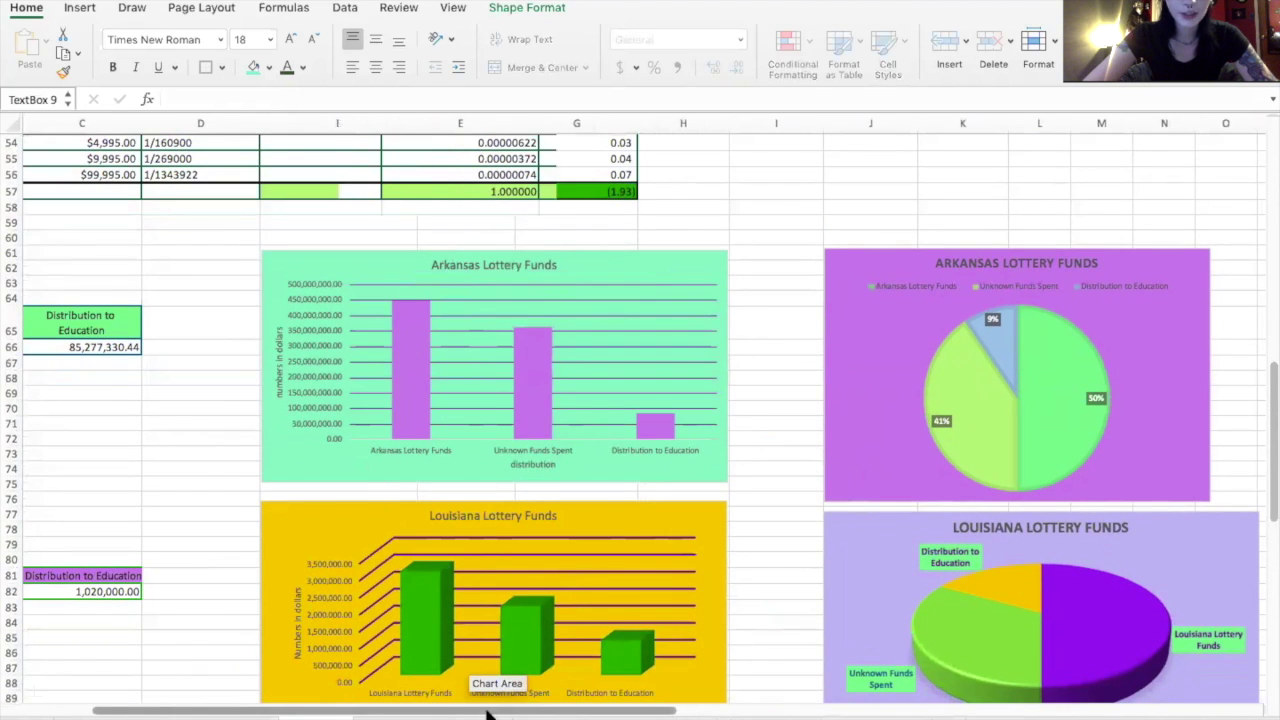
{"action": "scroll", "coordinate": [446, 709], "scroll_direction": "left", "scroll_amount": 3}
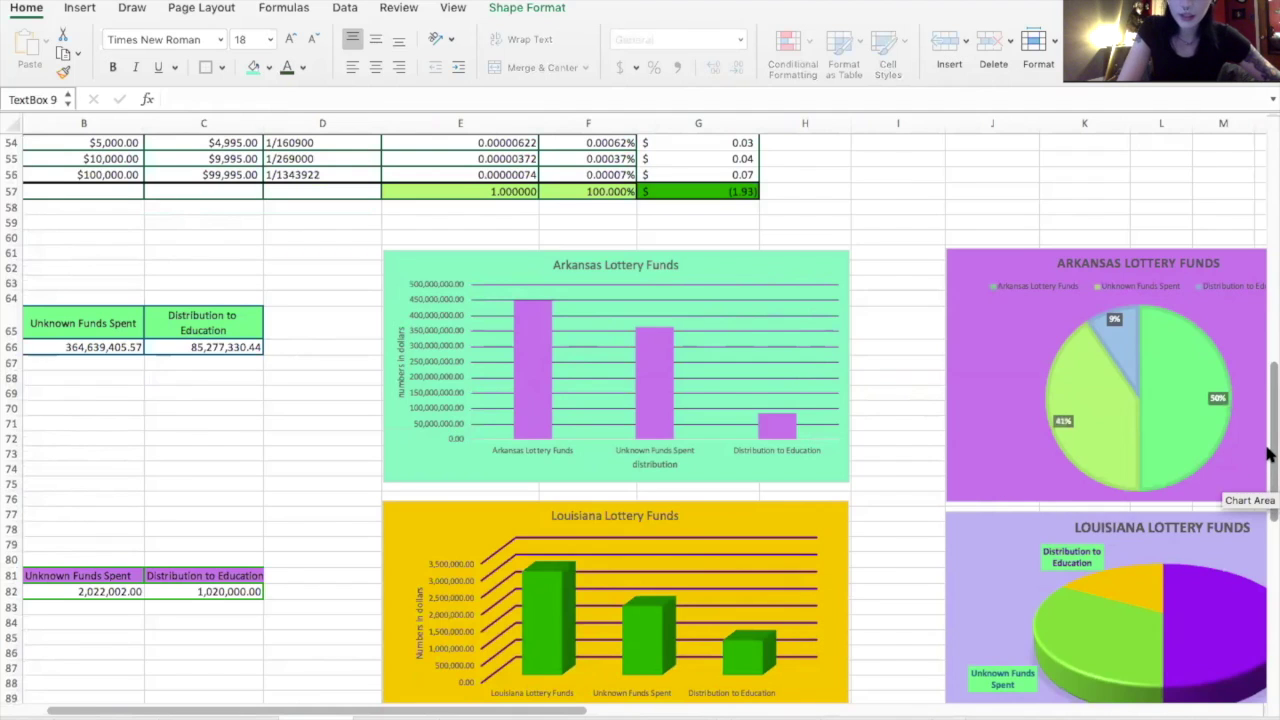
{"action": "left_click_drag", "start_coordinate": [1270, 456], "coordinate": [1270, 535]}
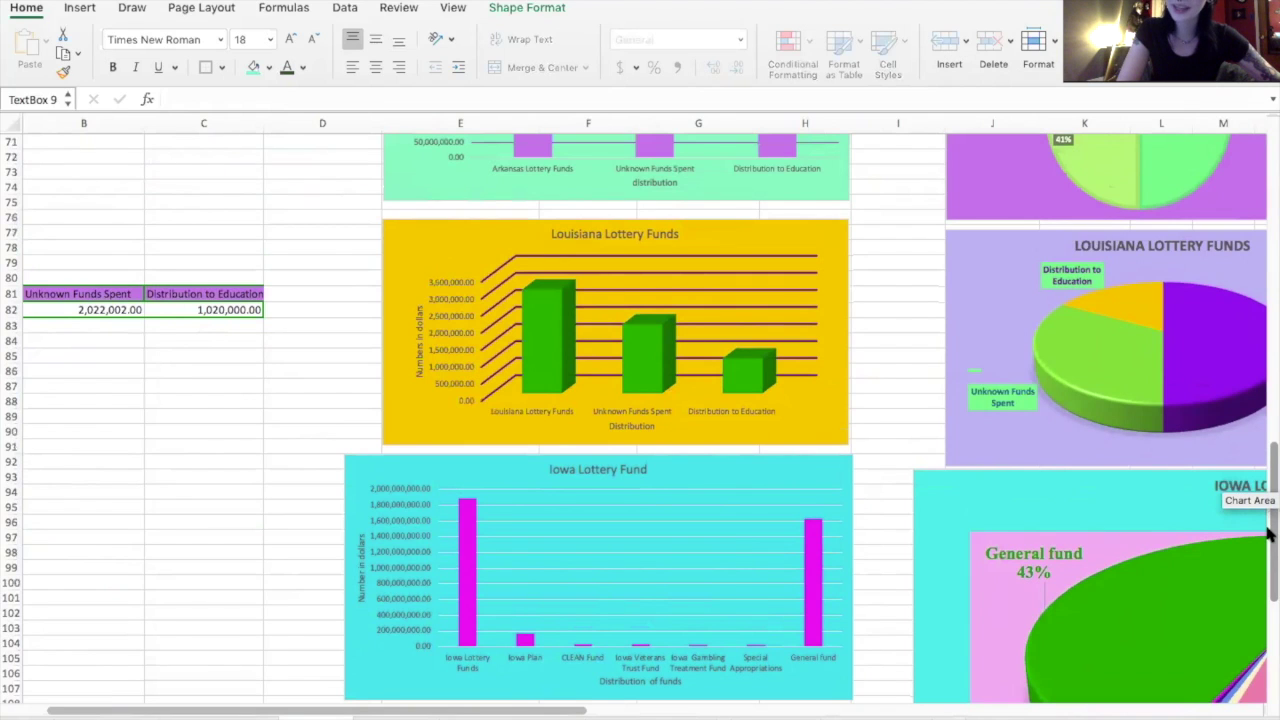
{"action": "left_click_drag", "start_coordinate": [1268, 535], "coordinate": [1268, 577]}
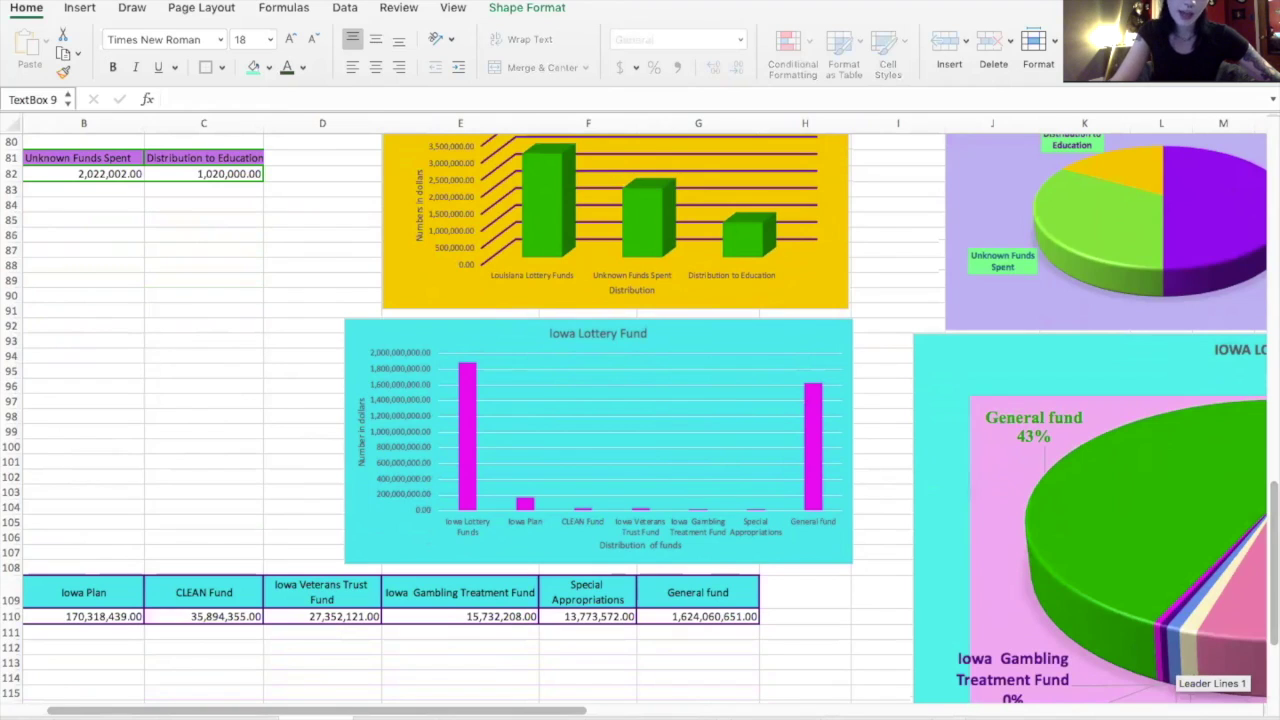
{"action": "mouse_move", "coordinate": [1200, 596]}
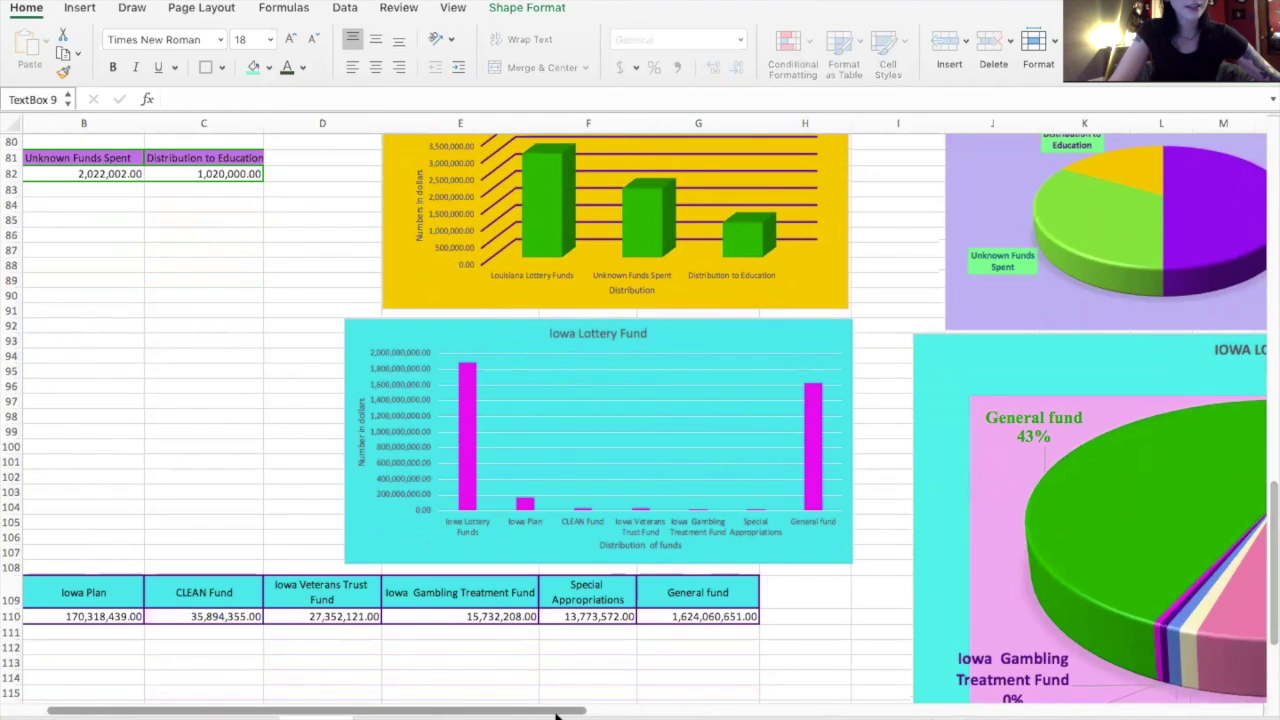
{"action": "left_click_drag", "start_coordinate": [557, 709], "coordinate": [984, 660]}
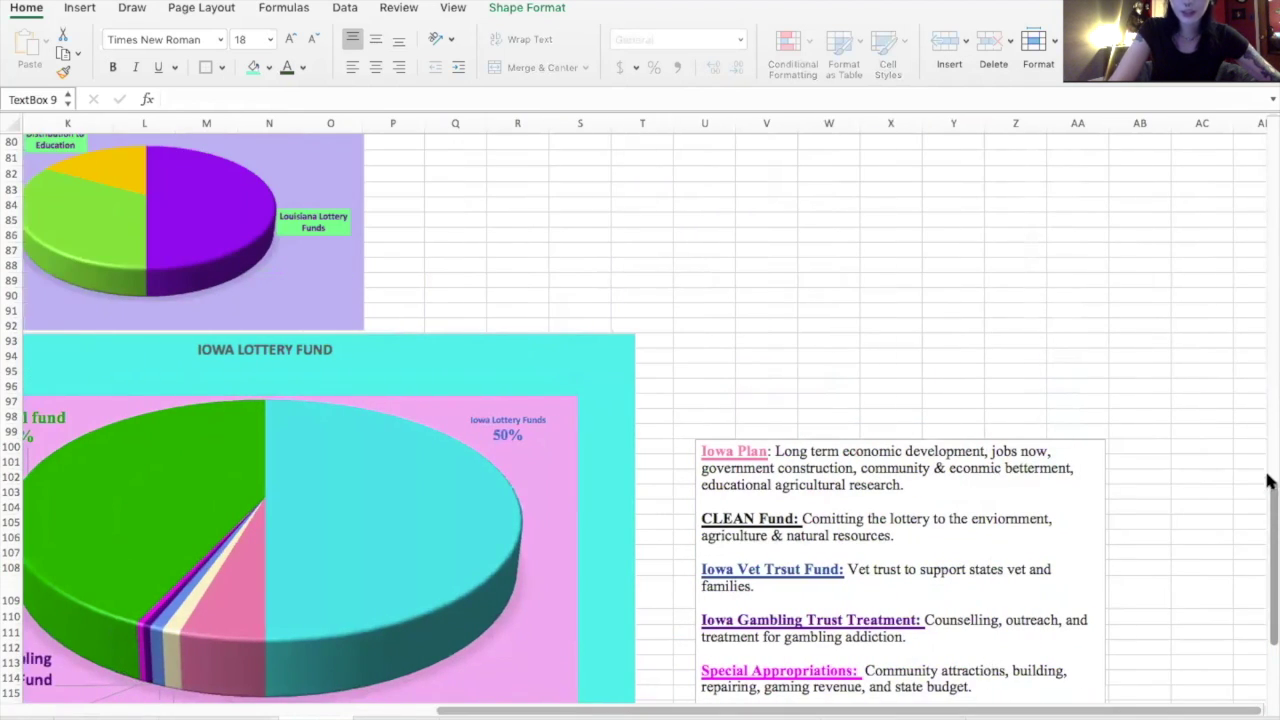
{"action": "left_click_drag", "start_coordinate": [1268, 497], "coordinate": [1268, 511]}
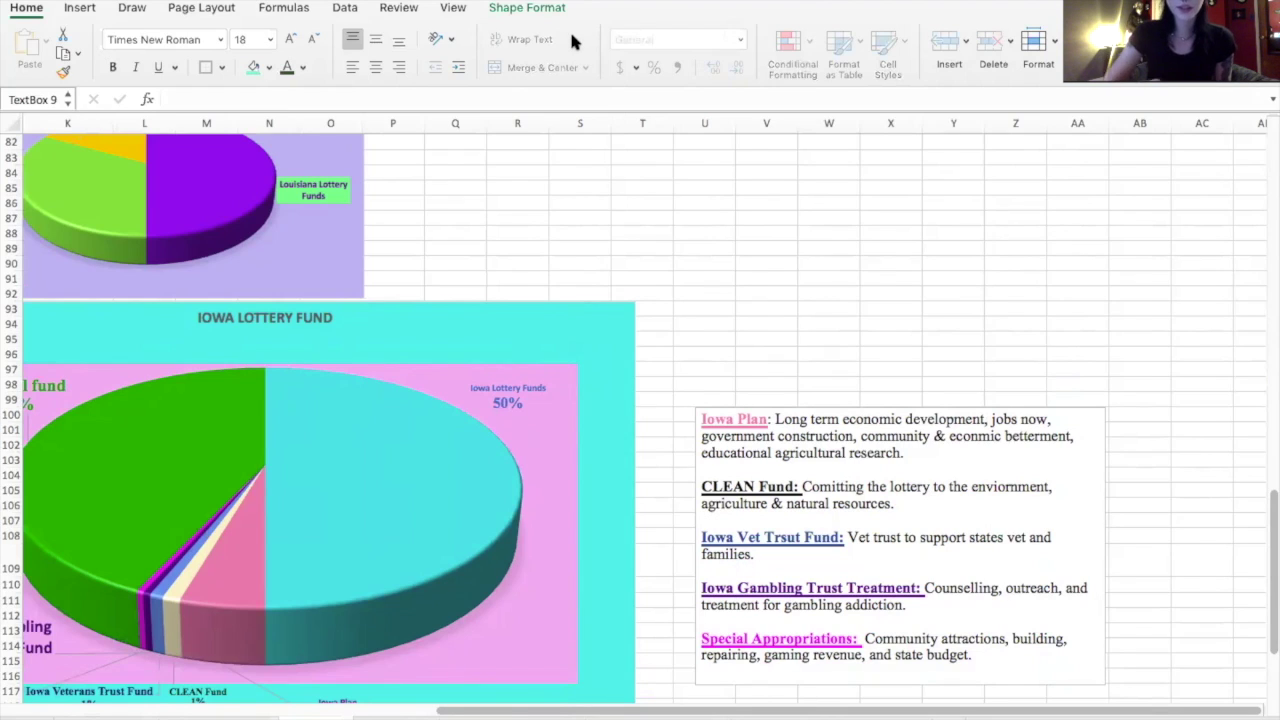
- Correct the misspelled "Trsut" to "Trust" in the Iowa Vet Trust Fund heading of the fund description text box
{"action": "left_click", "coordinate": [789, 538]}
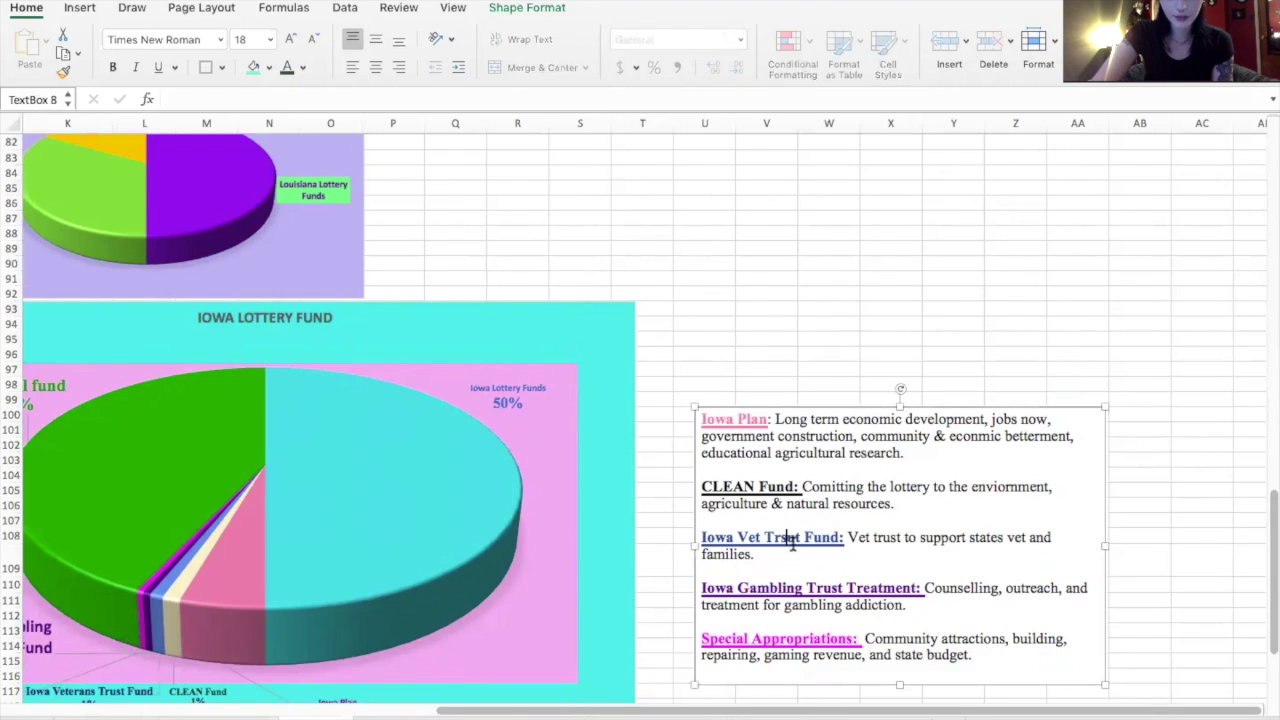
{"action": "key", "text": "BackSpace"}
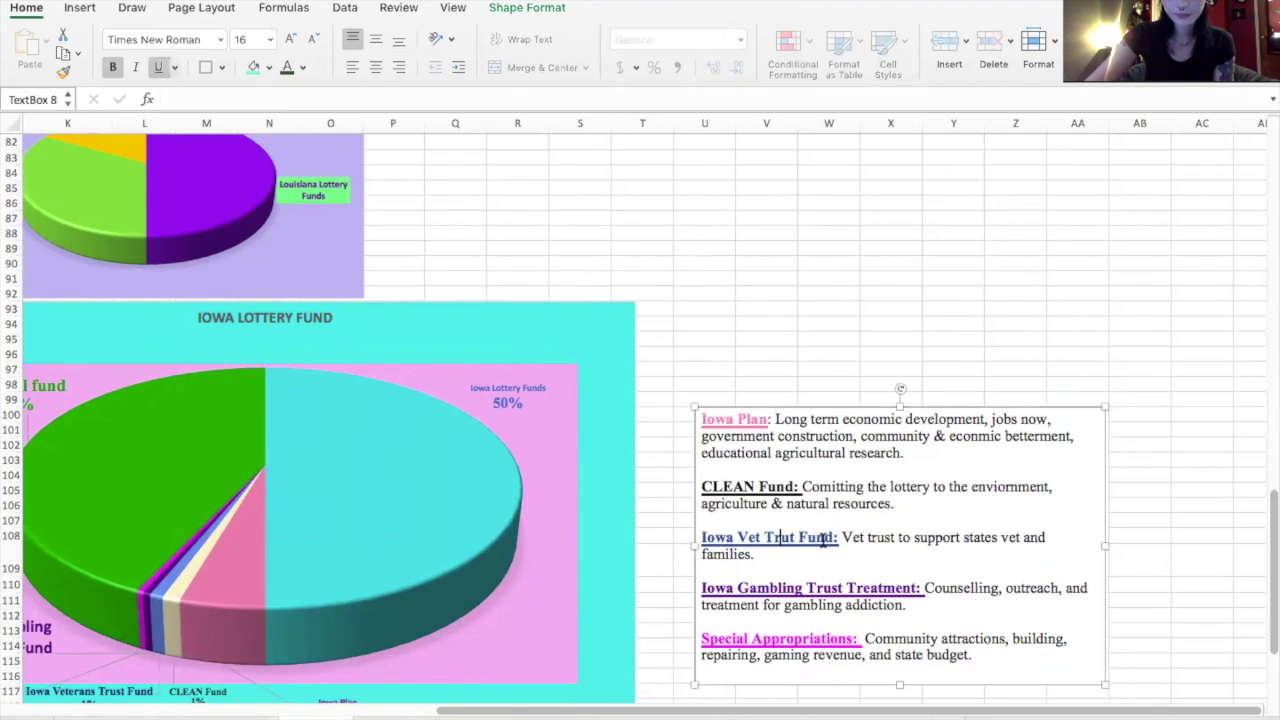
{"action": "key", "text": "Right"}
{"action": "type", "text": "s"}
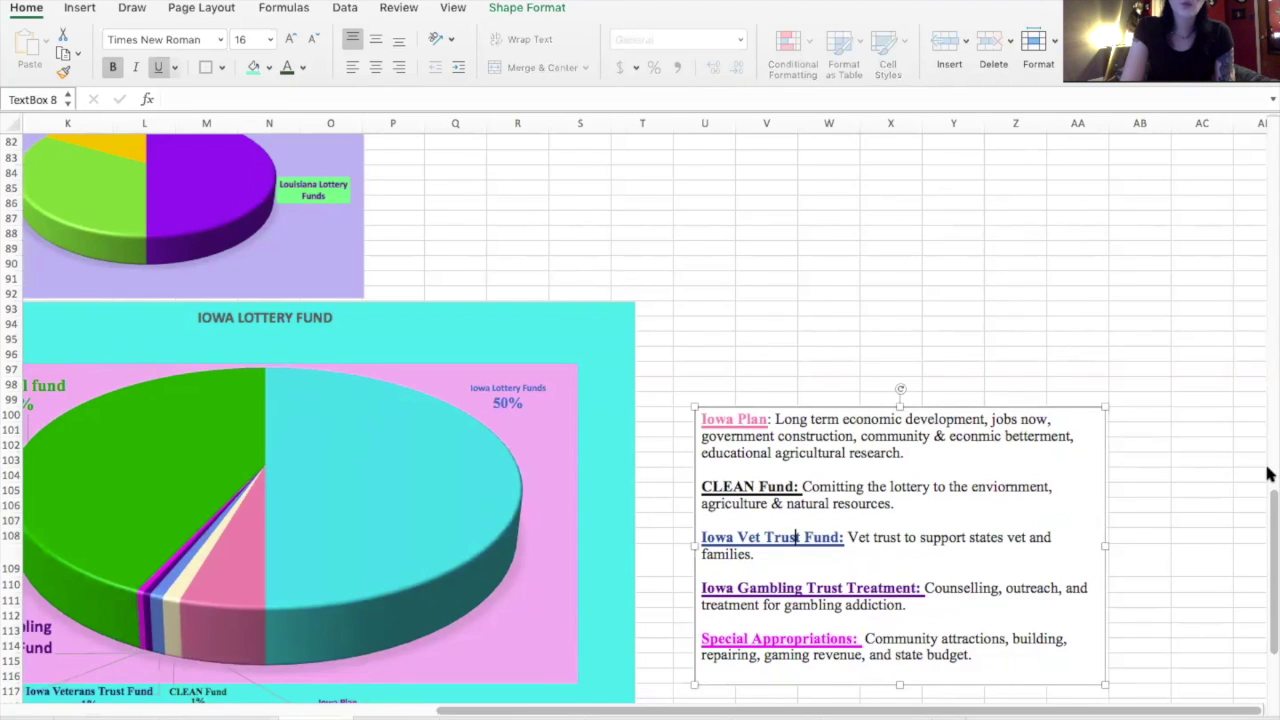
- Examine the American Body Mass Index sheet: the women's and men's BMI curves, z-score tables, individual BMI ranking and explanatory text
{"action": "left_click_drag", "start_coordinate": [1268, 508], "coordinate": [1268, 545]}
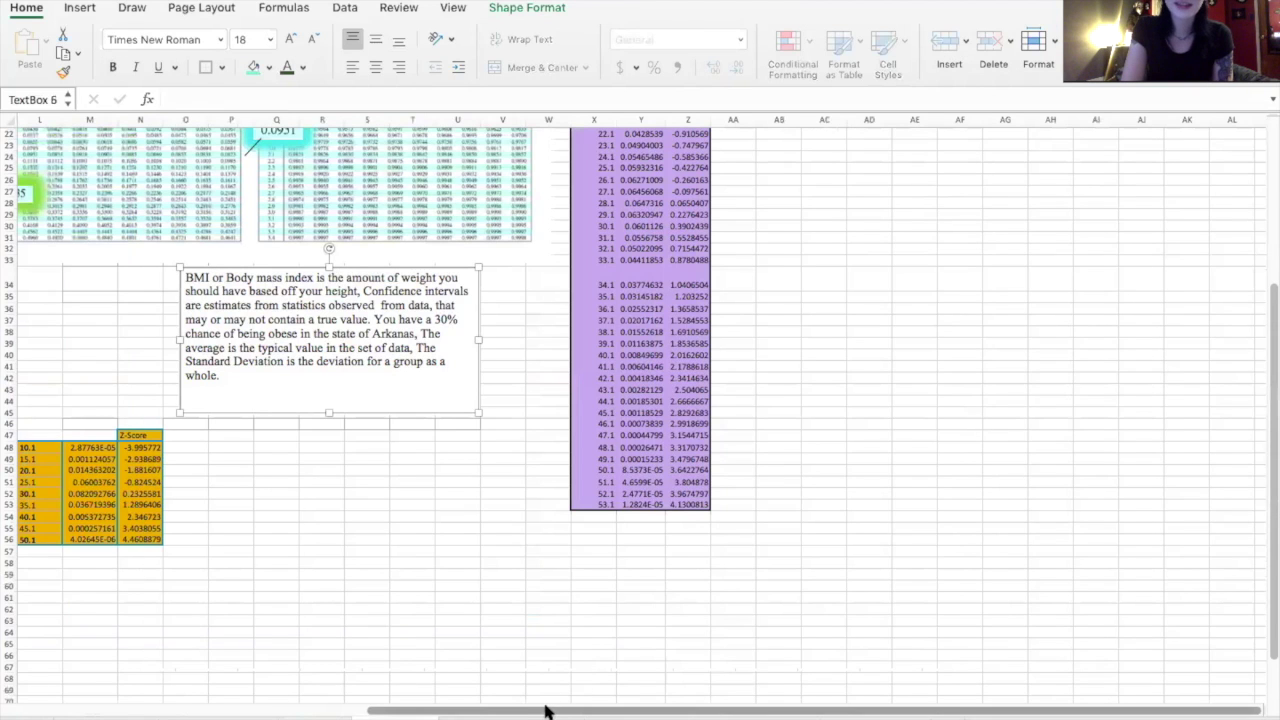
{"action": "left_click_drag", "start_coordinate": [544, 709], "coordinate": [178, 666]}
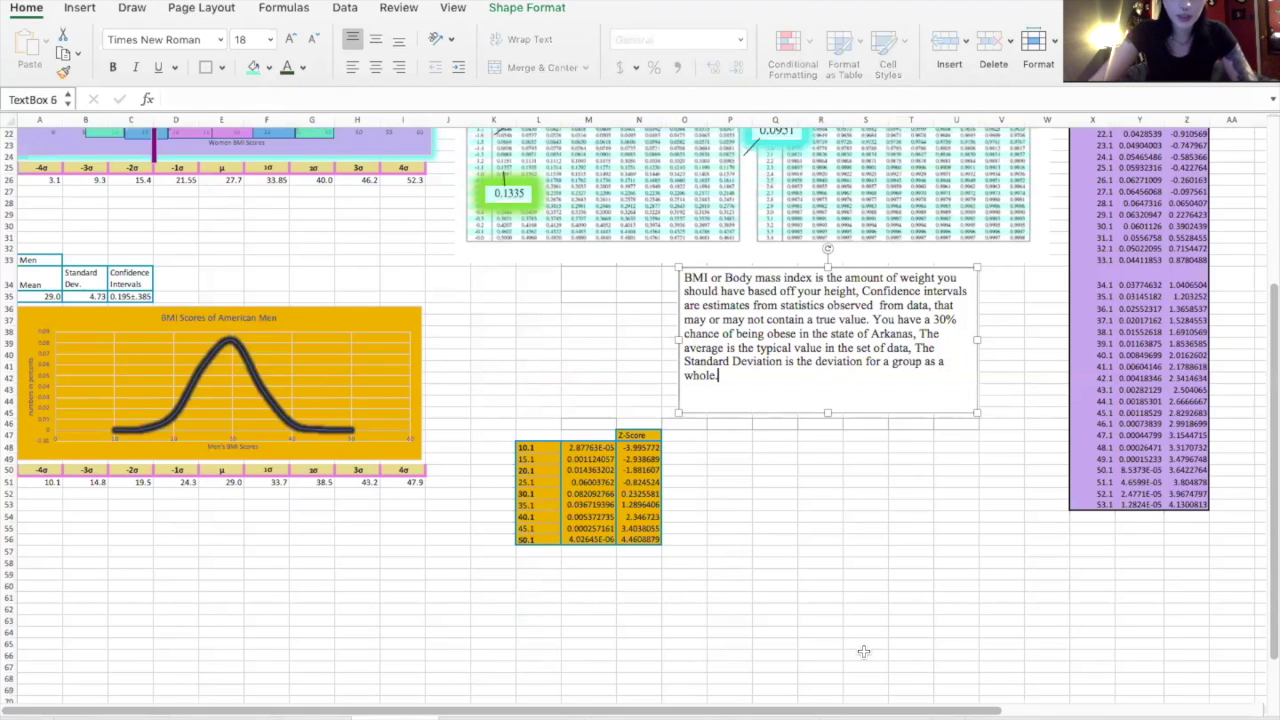
{"action": "left_click_drag", "start_coordinate": [1266, 540], "coordinate": [1266, 309]}
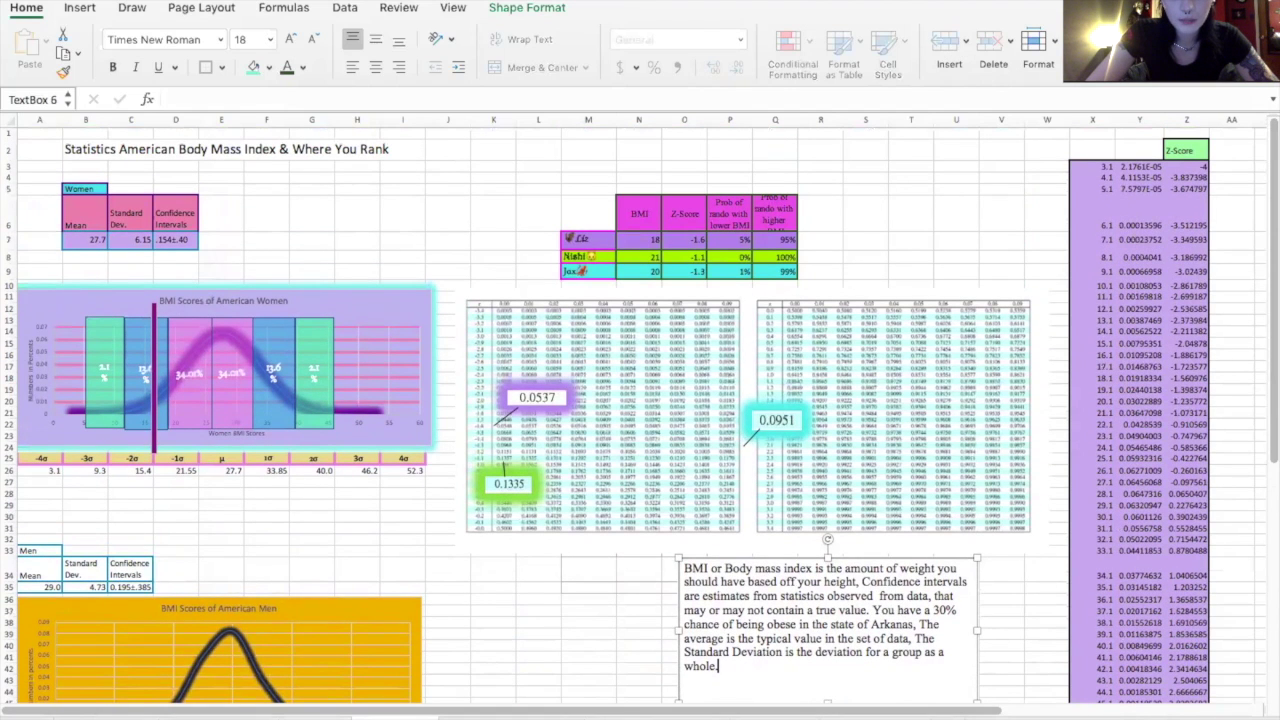
{"action": "scroll", "coordinate": [640, 412], "scroll_direction": "up", "scroll_amount": 5}
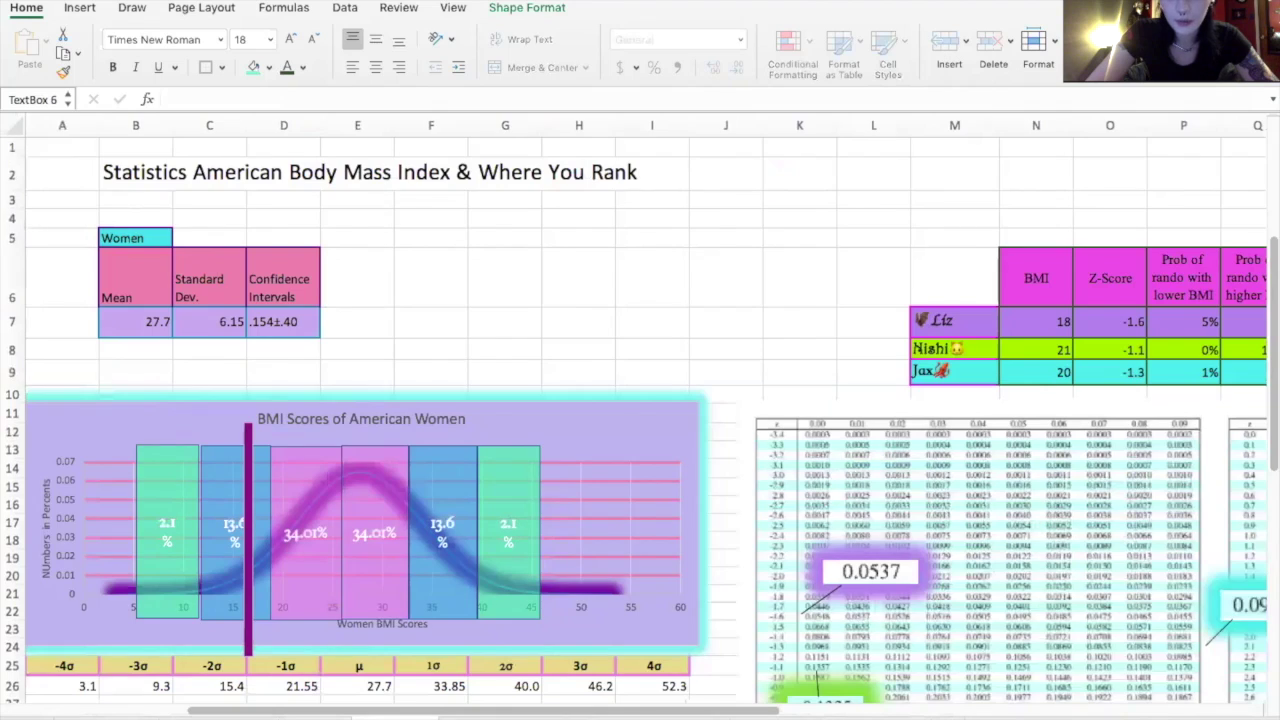
{"action": "scroll", "coordinate": [640, 412], "scroll_direction": "up", "scroll_amount": 3}
{"action": "scroll", "coordinate": [640, 412], "scroll_direction": "down", "scroll_amount": 4}
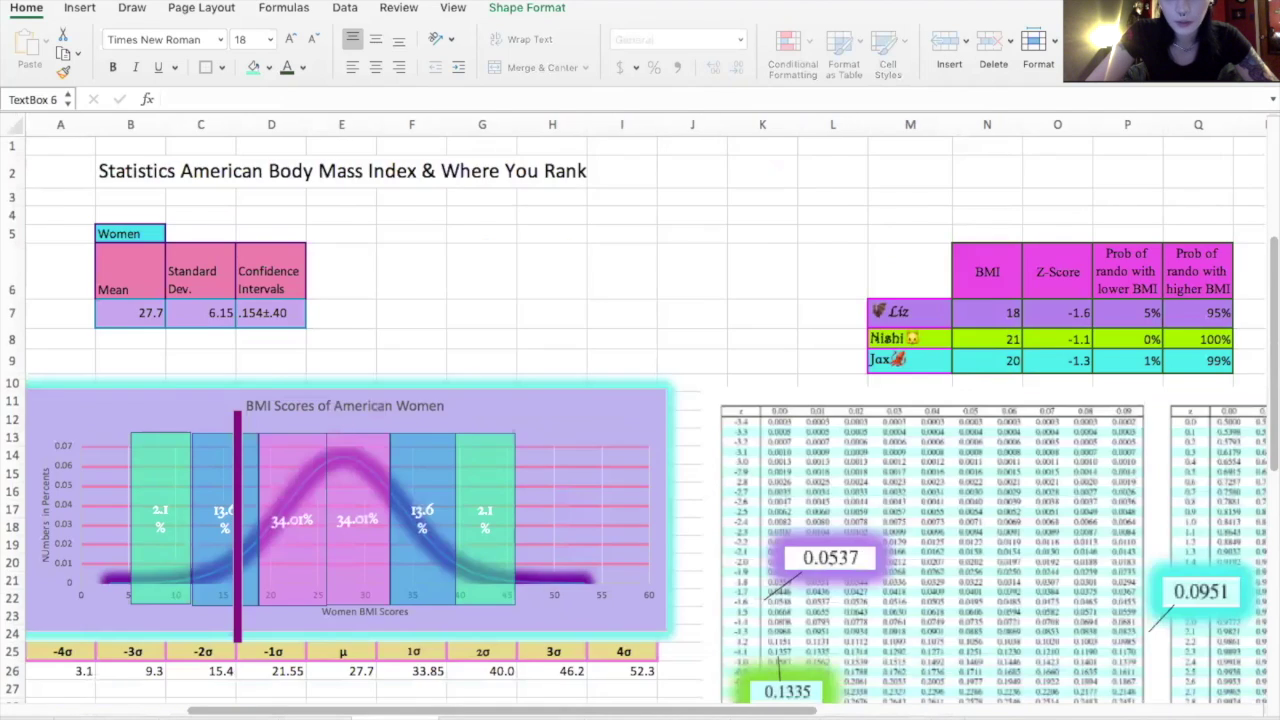
{"action": "scroll", "coordinate": [640, 412], "scroll_direction": "down", "scroll_amount": 5}
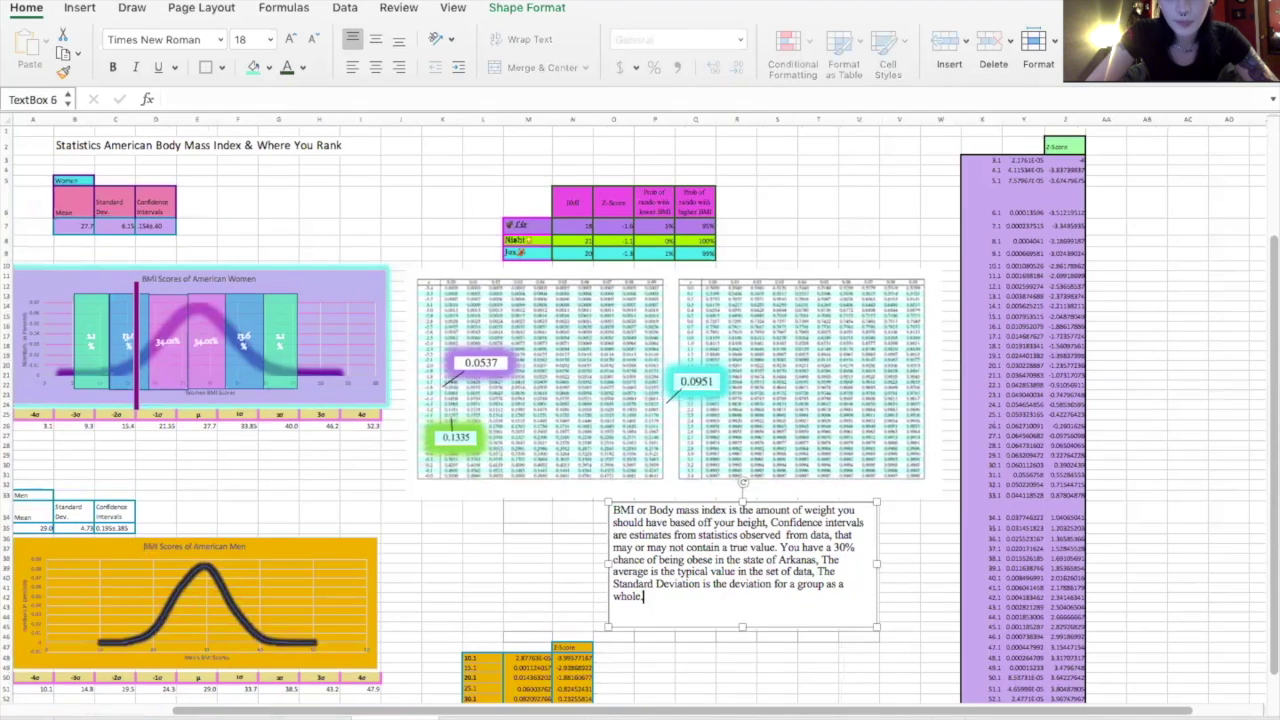
{"action": "scroll", "coordinate": [640, 412], "scroll_direction": "up", "scroll_amount": 3}
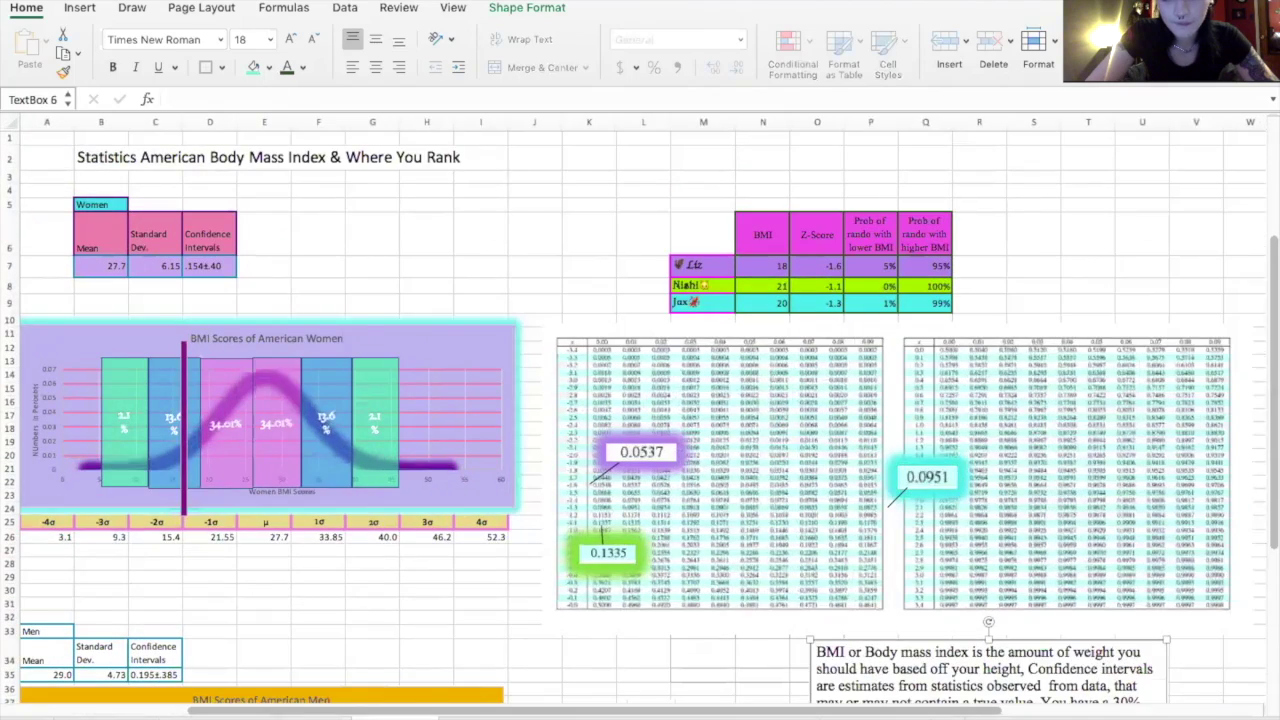
{"action": "scroll", "coordinate": [640, 412], "scroll_direction": "up", "scroll_amount": 1}
{"action": "scroll", "coordinate": [640, 412], "scroll_direction": "down", "scroll_amount": 3}
{"action": "scroll", "coordinate": [640, 412], "scroll_direction": "right", "scroll_amount": 3}
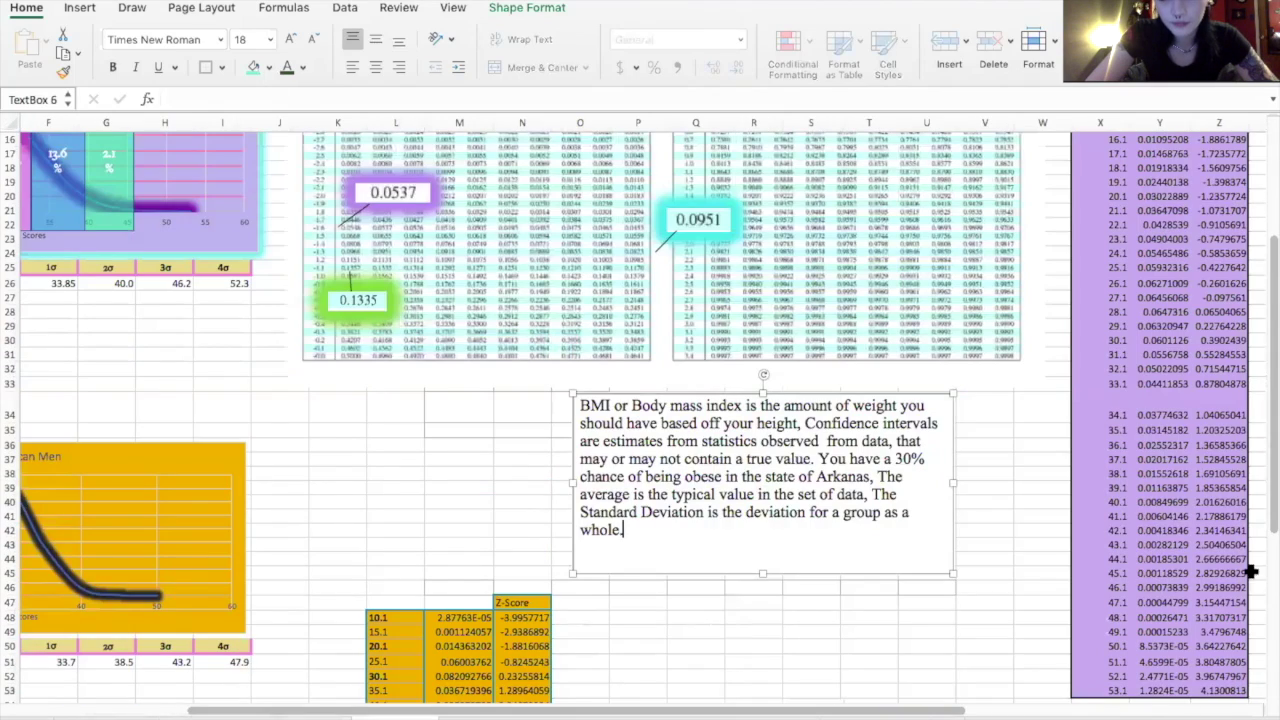
{"action": "left_click_drag", "start_coordinate": [1270, 420], "coordinate": [1268, 291]}
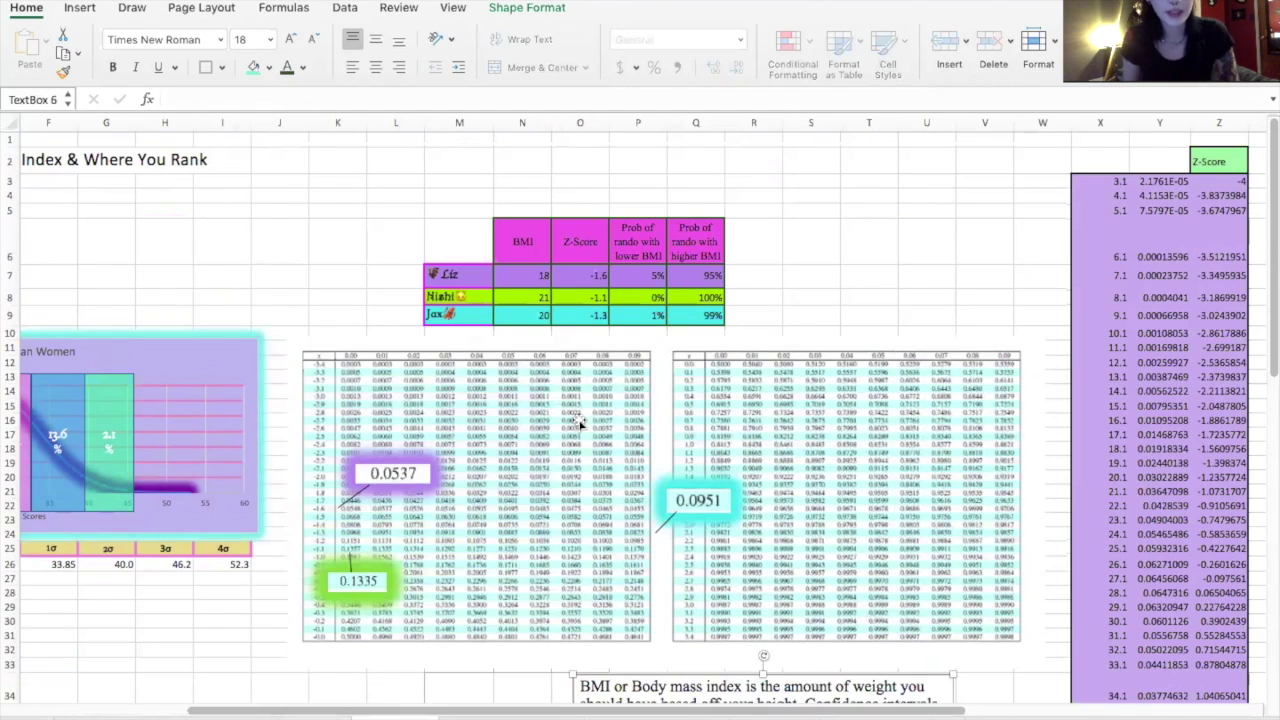
{"action": "scroll", "coordinate": [578, 714], "scroll_direction": "left", "scroll_amount": 5}
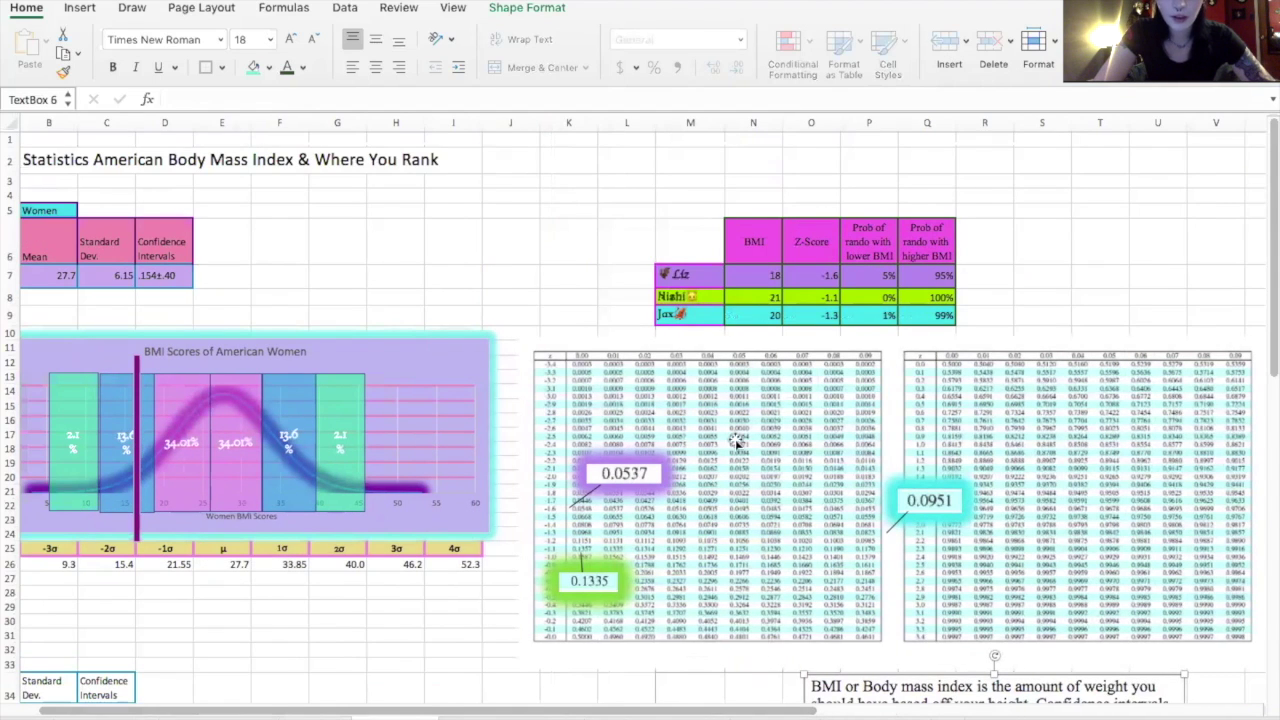
{"action": "left_click_drag", "start_coordinate": [732, 714], "coordinate": [790, 712]}
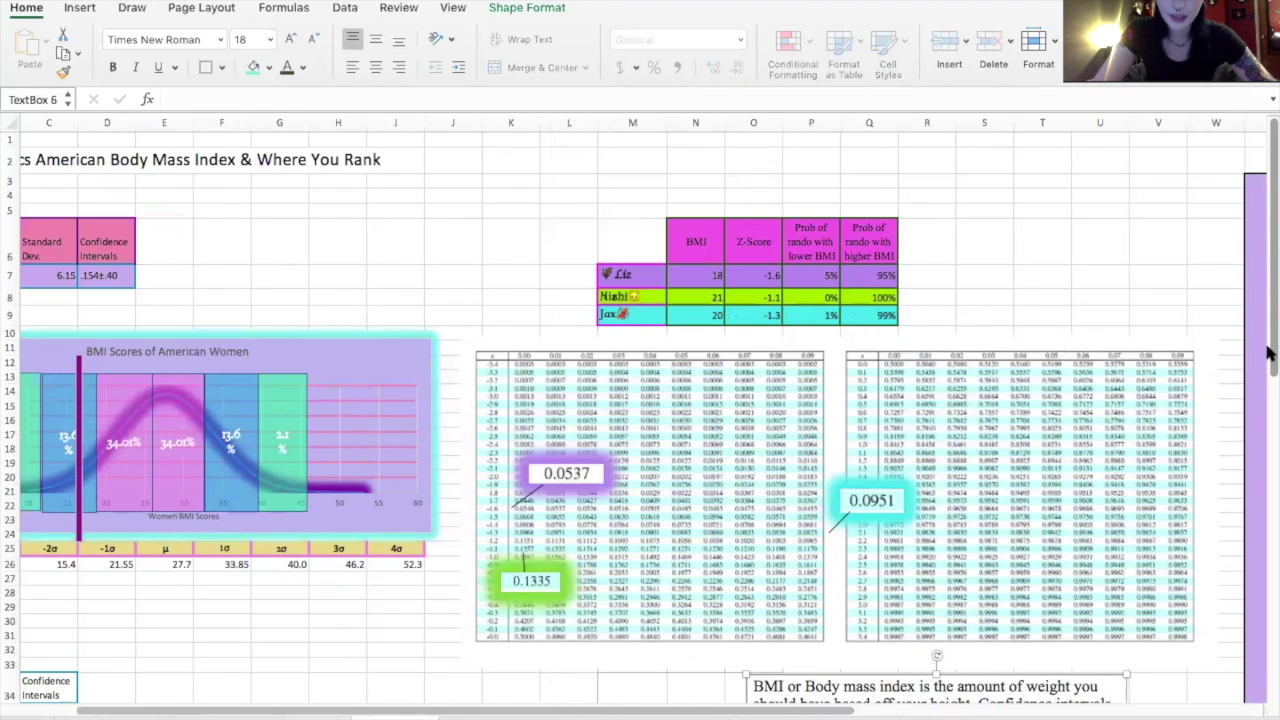
{"action": "scroll", "coordinate": [1270, 368], "scroll_direction": "down", "scroll_amount": 1}
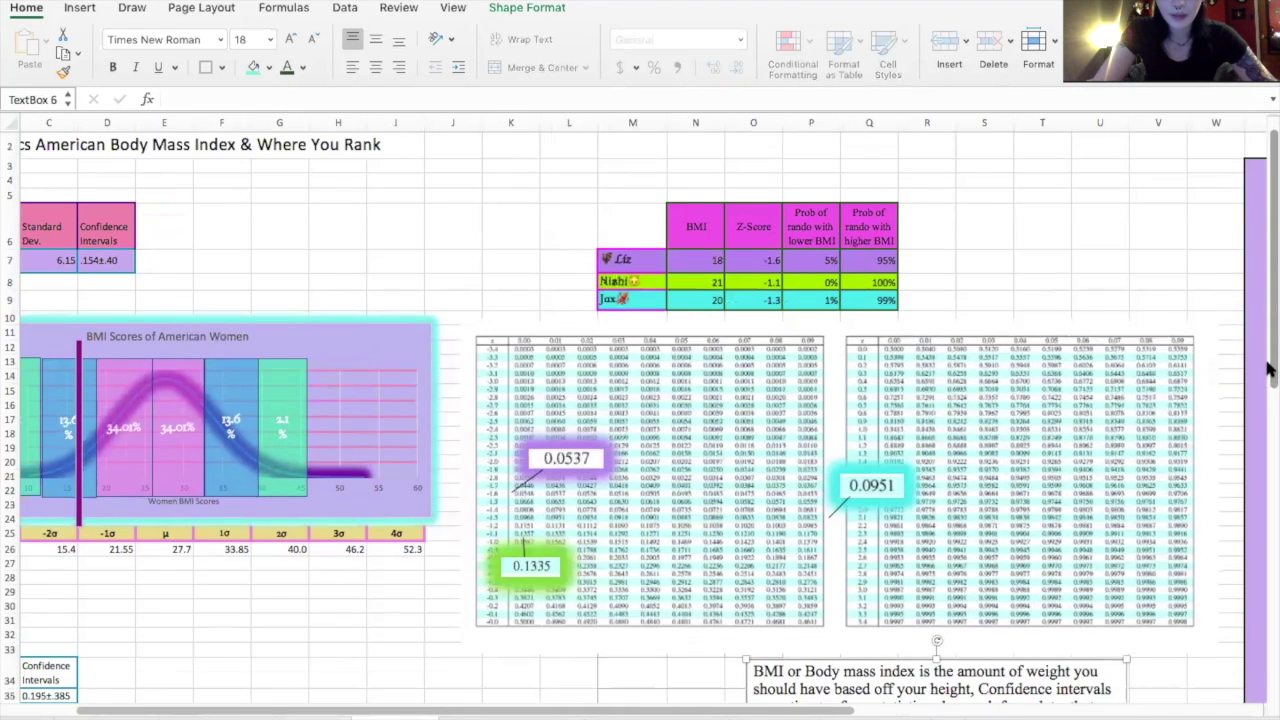
- Read the BMI explanation text box and review the men's BMI curve with its mean, standard deviation and sigma values
{"action": "scroll", "coordinate": [1270, 368], "scroll_direction": "down", "scroll_amount": 1}
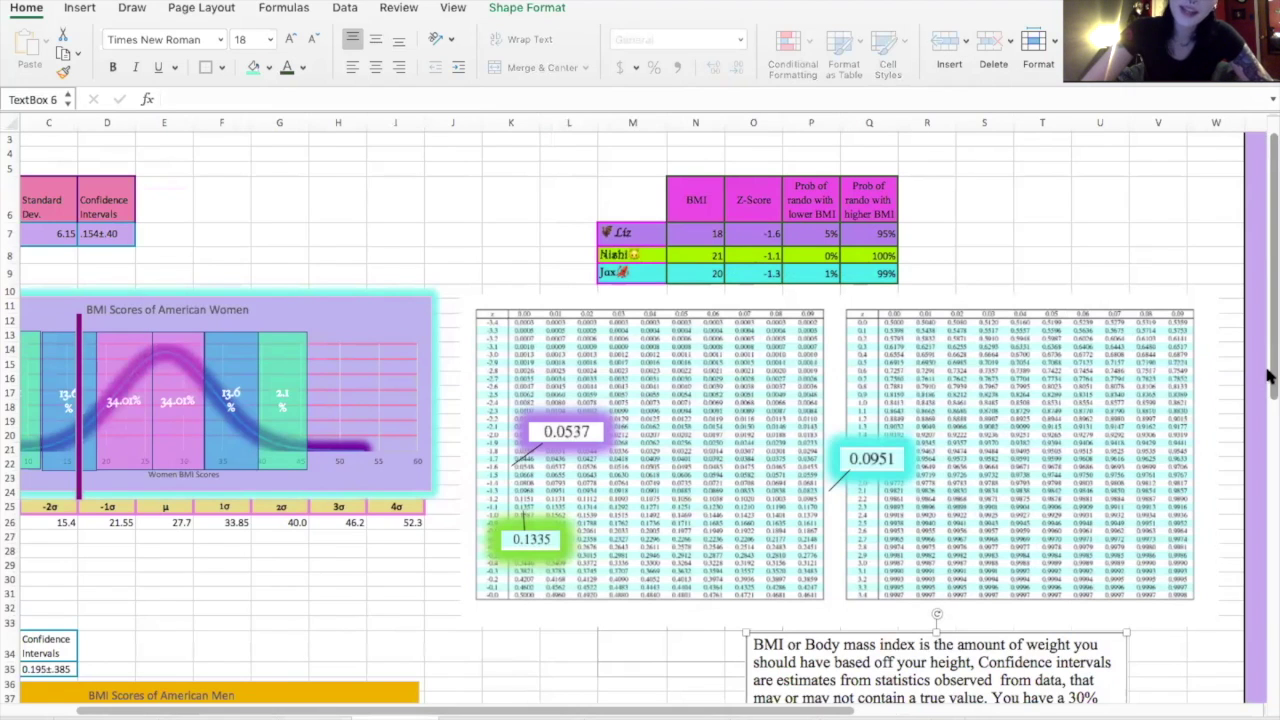
{"action": "left_click_drag", "start_coordinate": [1268, 389], "coordinate": [1268, 440]}
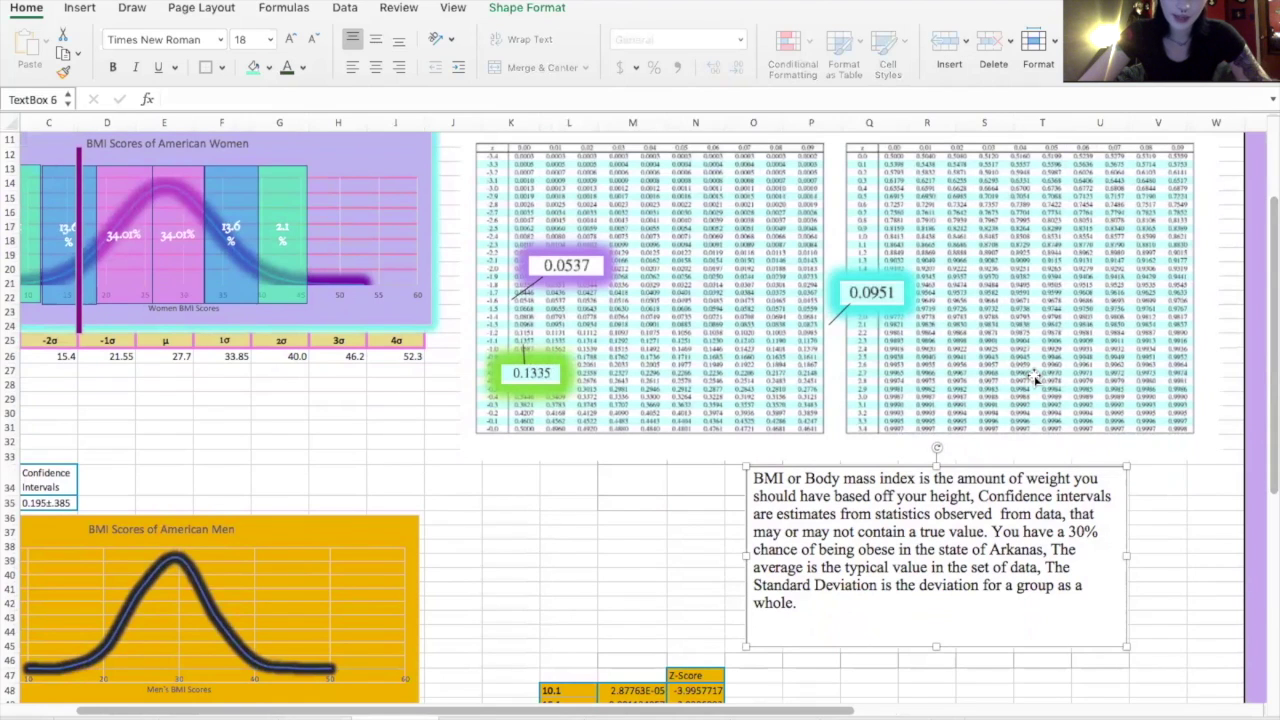
{"action": "left_click_drag", "start_coordinate": [520, 712], "coordinate": [415, 710]}
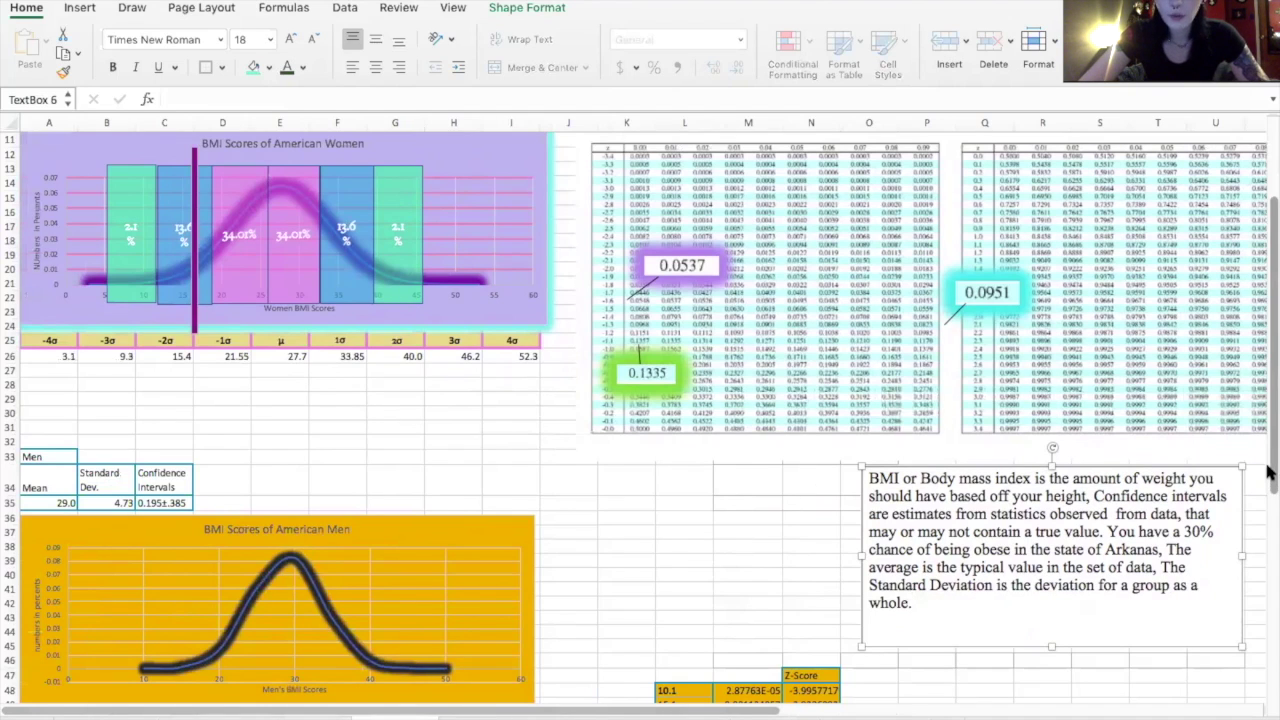
{"action": "left_click_drag", "start_coordinate": [1268, 462], "coordinate": [1269, 512]}
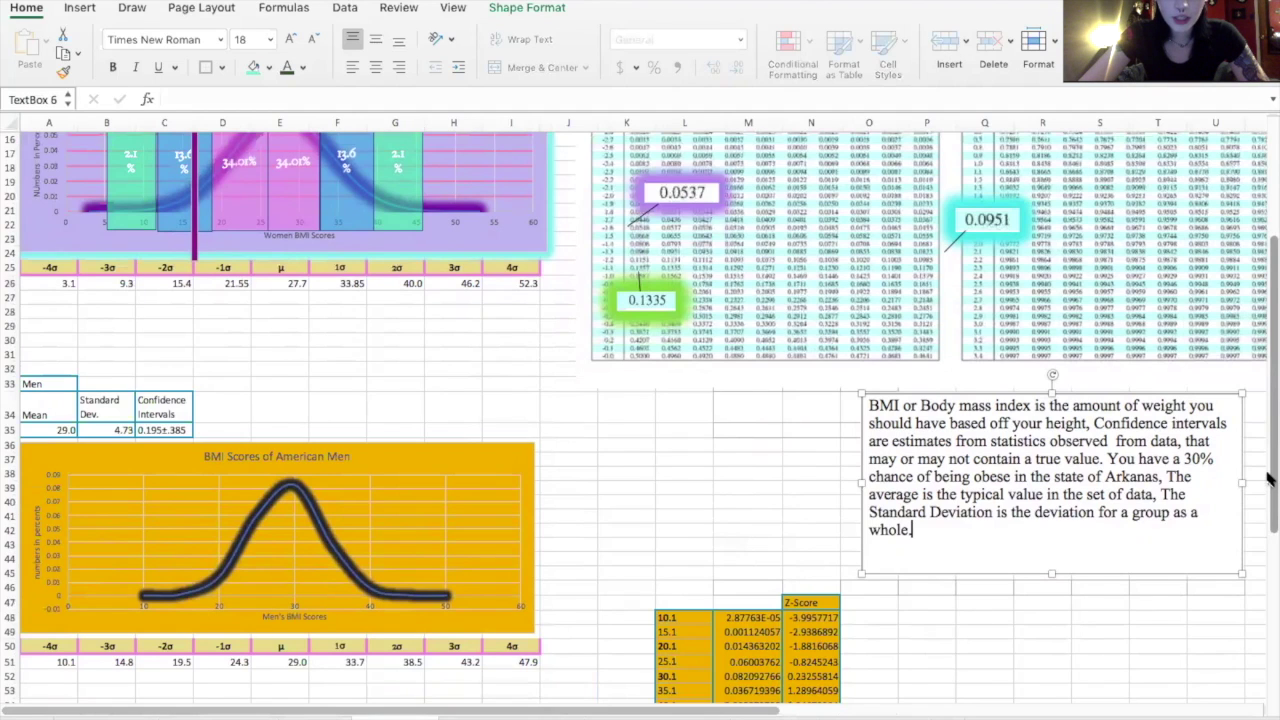
{"action": "left_click_drag", "start_coordinate": [1268, 480], "coordinate": [1268, 476]}
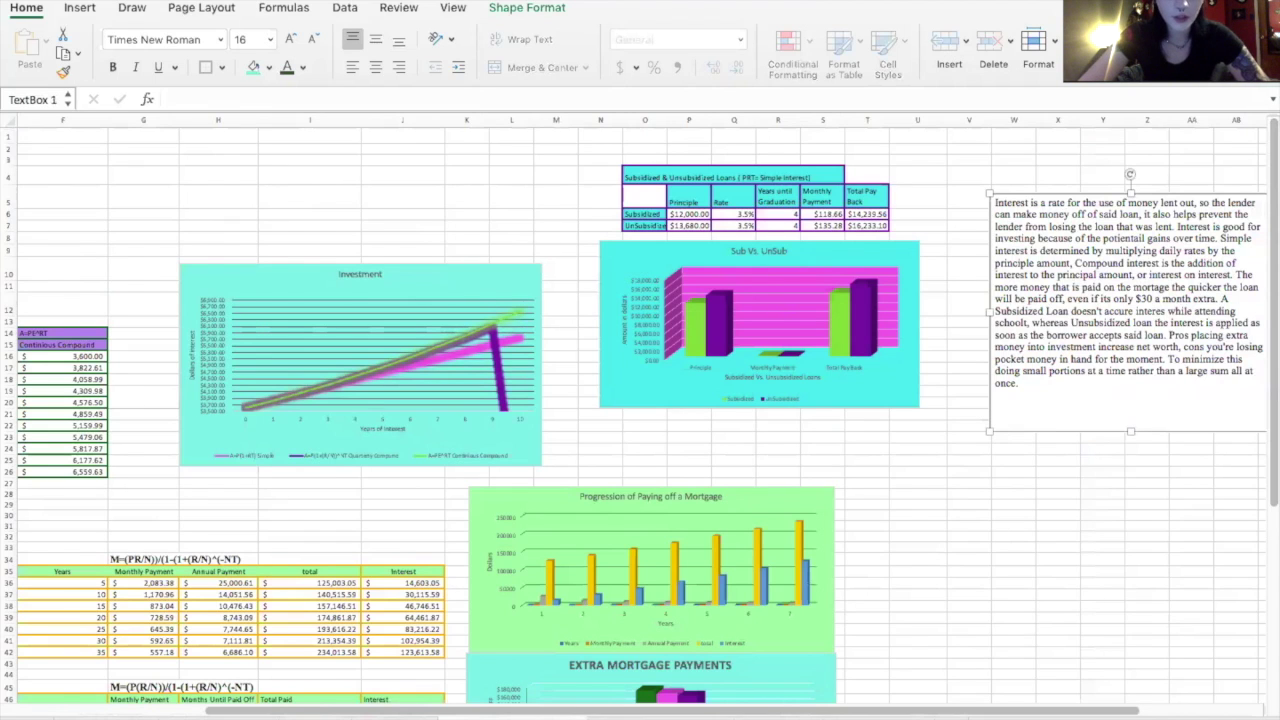
- Review the Simple and Compound Interest Rates & Loans sheet: the investment tables, Investment chart, mortgage payment table and interest explanation text box
{"action": "left_click_drag", "start_coordinate": [993, 710], "coordinate": [783, 712]}
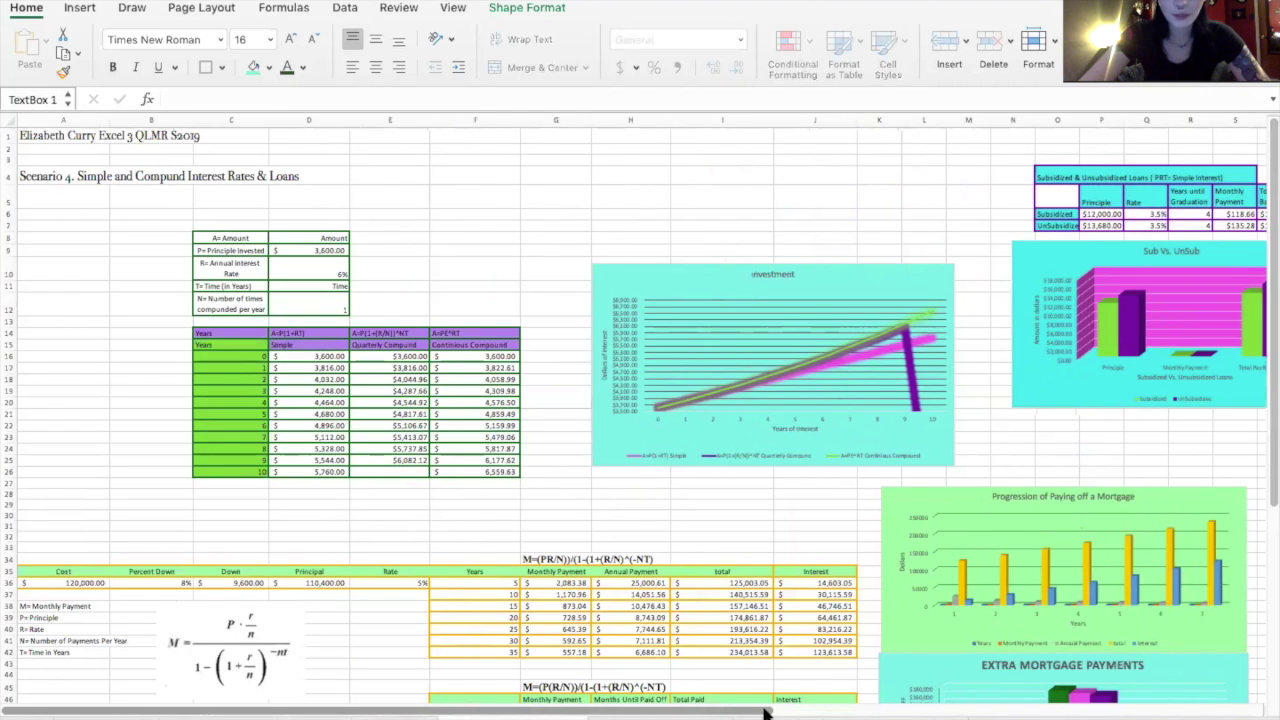
{"action": "left_click", "coordinate": [826, 716]}
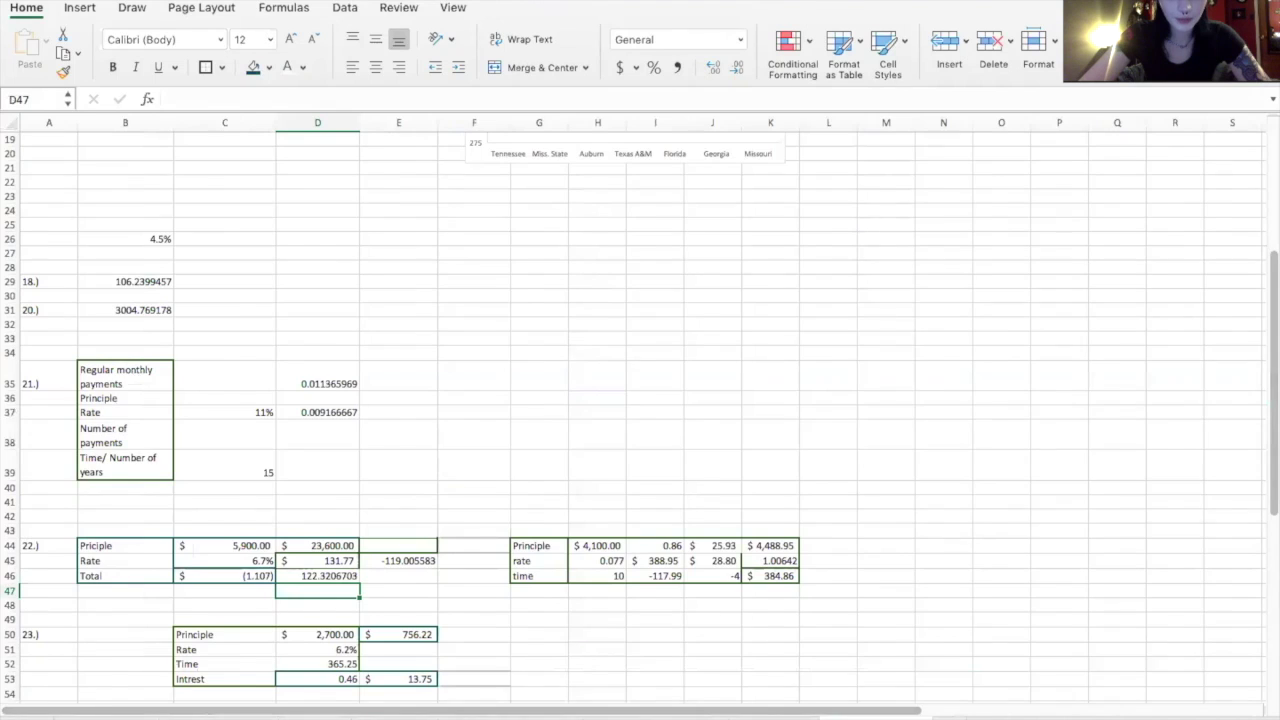
{"action": "left_click", "coordinate": [672, 714]}
{"action": "left_click_drag", "start_coordinate": [672, 714], "coordinate": [952, 684]}
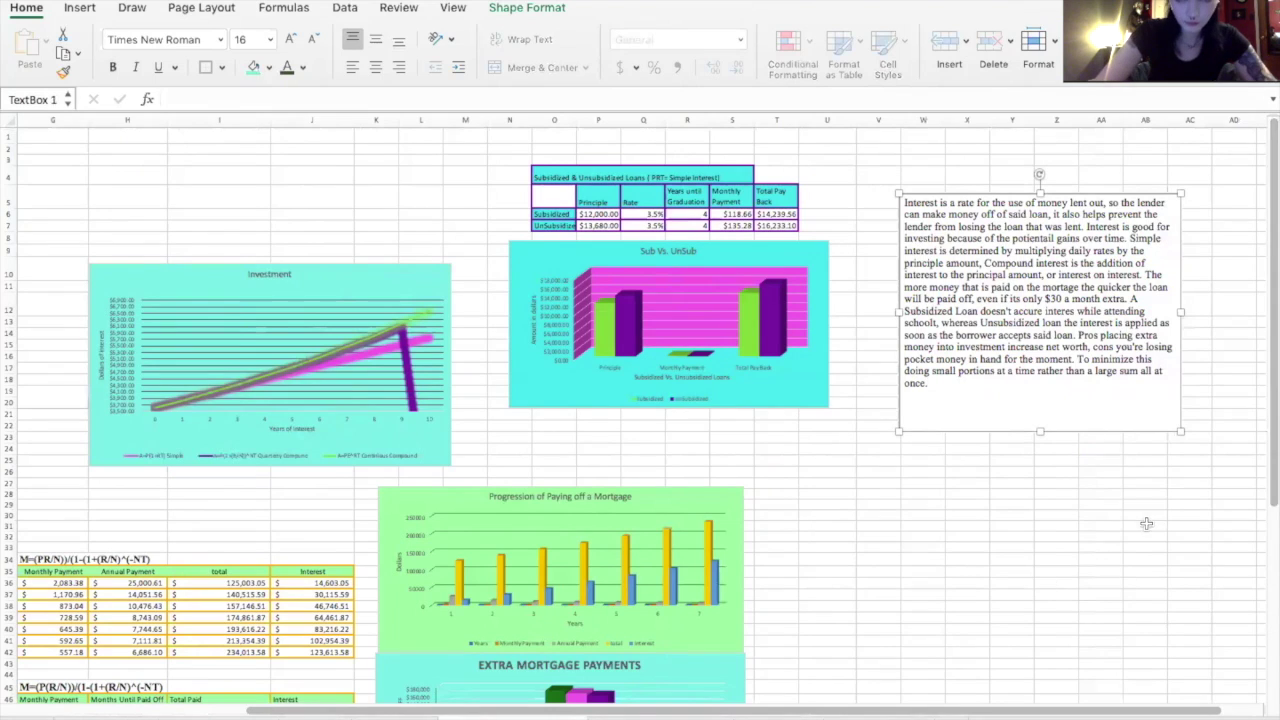
- Examine the Sub Vs. UnSub, Progression of Paying off a Mortgage and Extra Mortgage Payments charts, including the total values for points 6 and 7
{"action": "left_click_drag", "start_coordinate": [1268, 240], "coordinate": [1268, 333]}
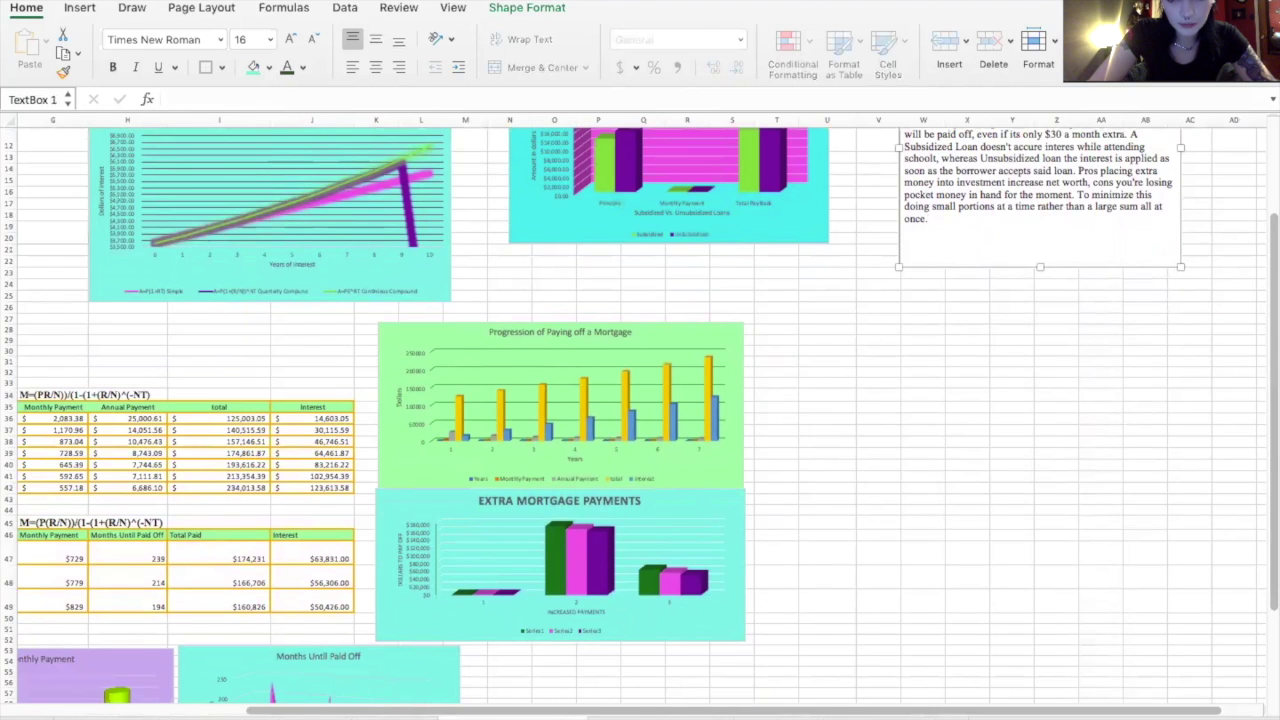
{"action": "scroll", "coordinate": [640, 410], "scroll_direction": "up", "scroll_amount": 5}
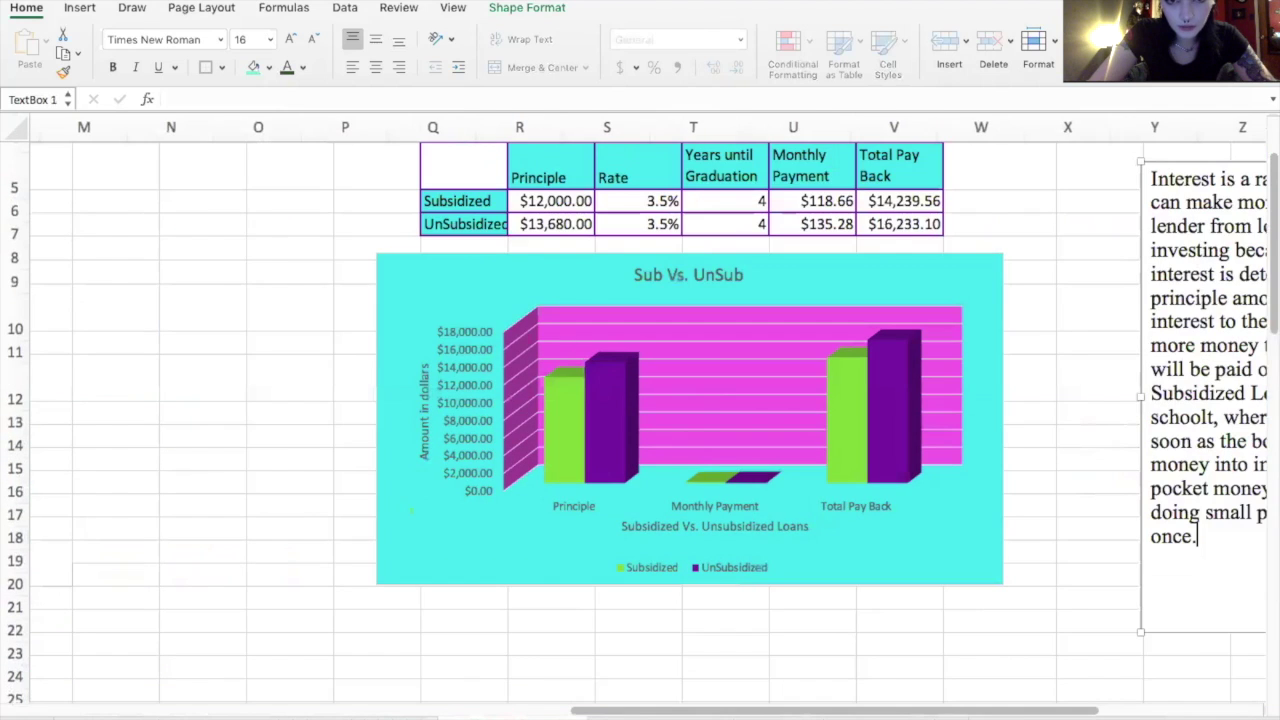
{"action": "scroll", "coordinate": [1200, 540], "scroll_direction": "right", "scroll_amount": 4}
{"action": "left_click_drag", "start_coordinate": [1268, 258], "coordinate": [1268, 471]}
{"action": "left_click_drag", "start_coordinate": [960, 711], "coordinate": [808, 714]}
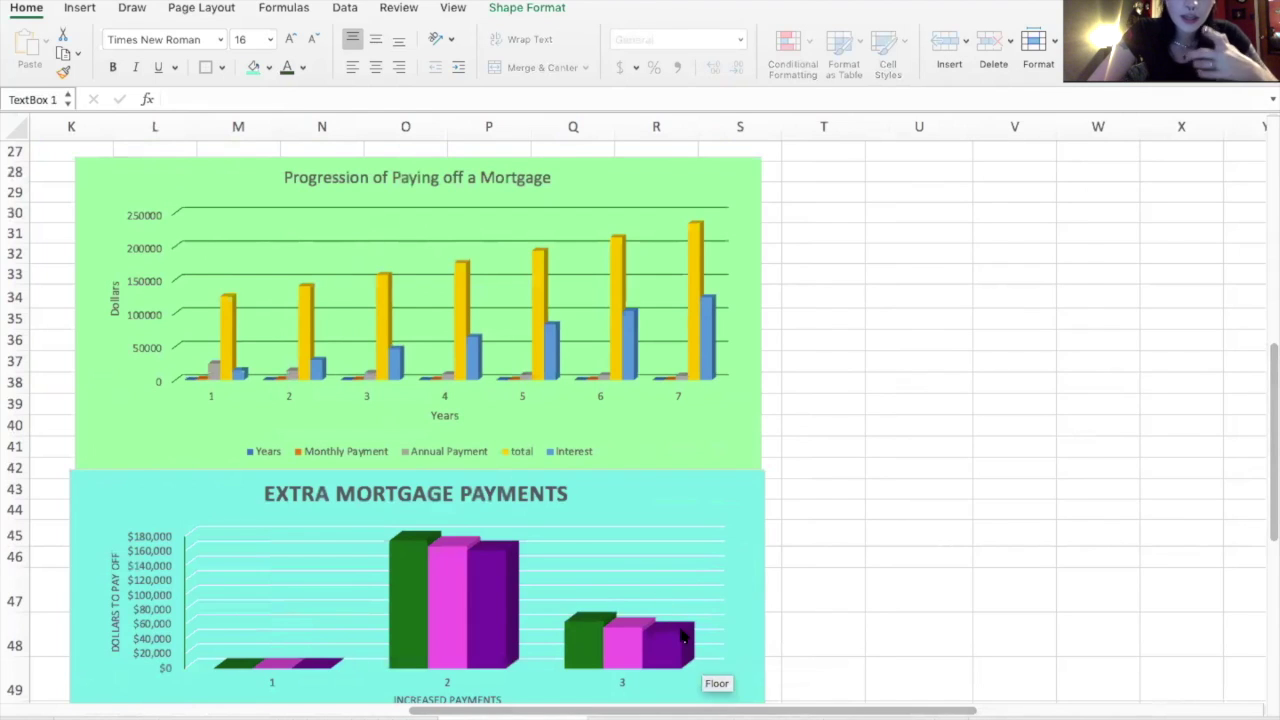
{"action": "mouse_move", "coordinate": [619, 290]}
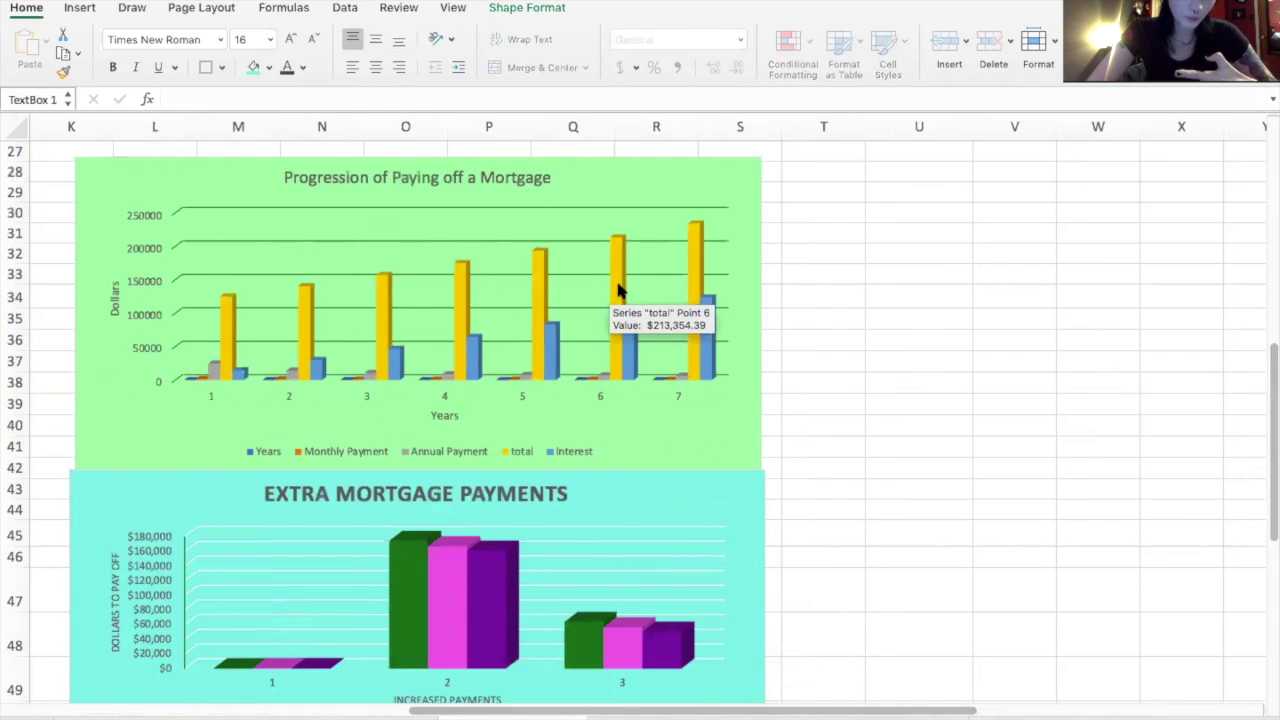
{"action": "mouse_move", "coordinate": [700, 272]}
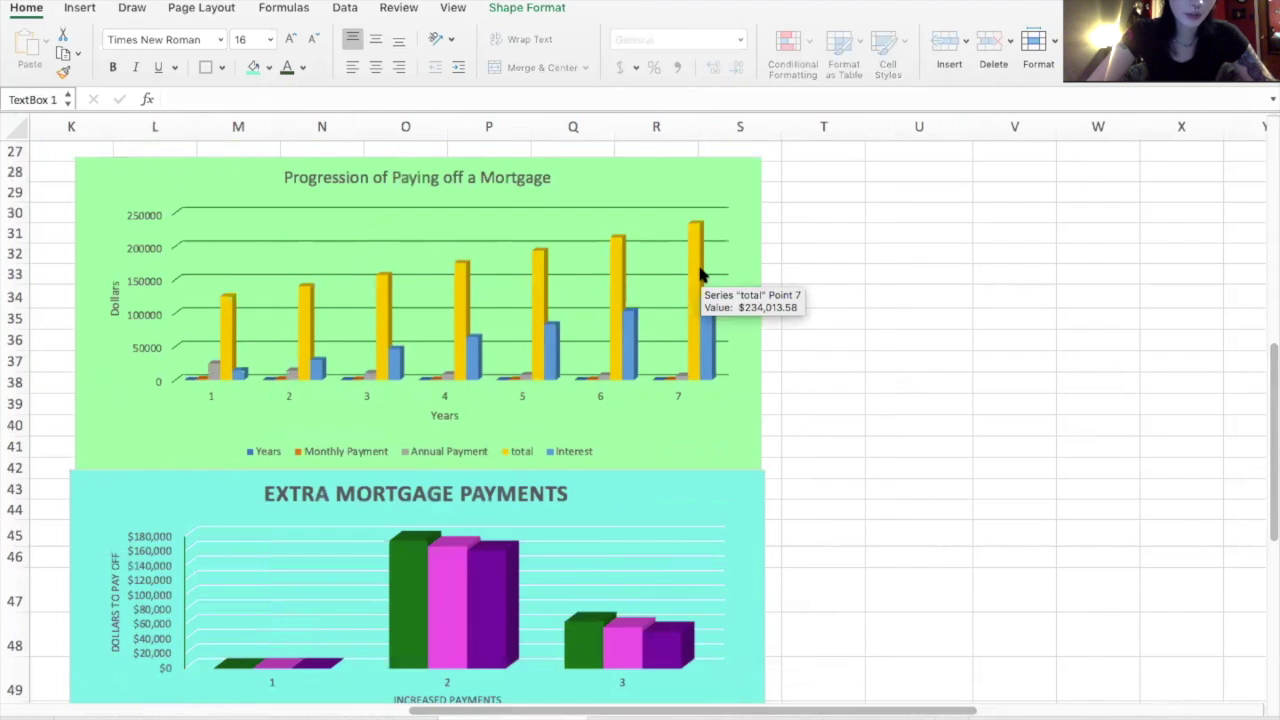
{"action": "left_click_drag", "start_coordinate": [820, 711], "coordinate": [863, 702]}
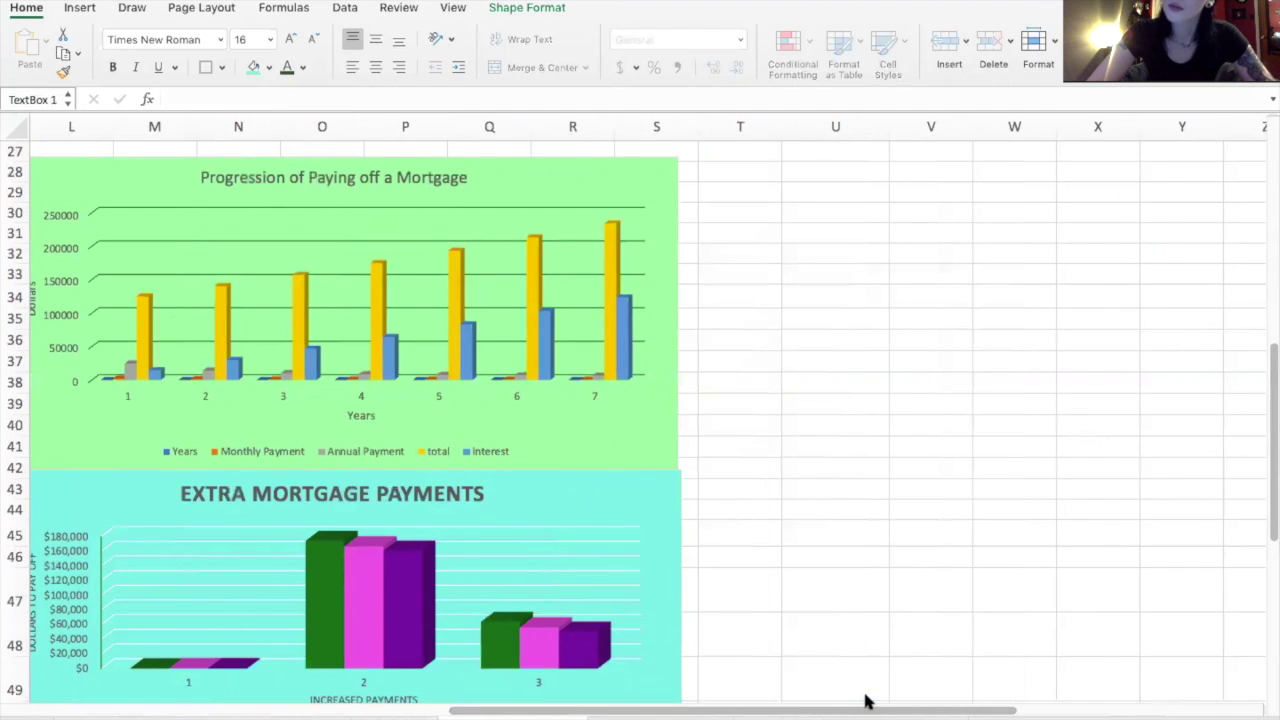
- Correct the misspelled "schoolt" to "school" in the Subsidized Loan sentence of the interest explanation text box
{"action": "left_click_drag", "start_coordinate": [1271, 508], "coordinate": [1271, 335]}
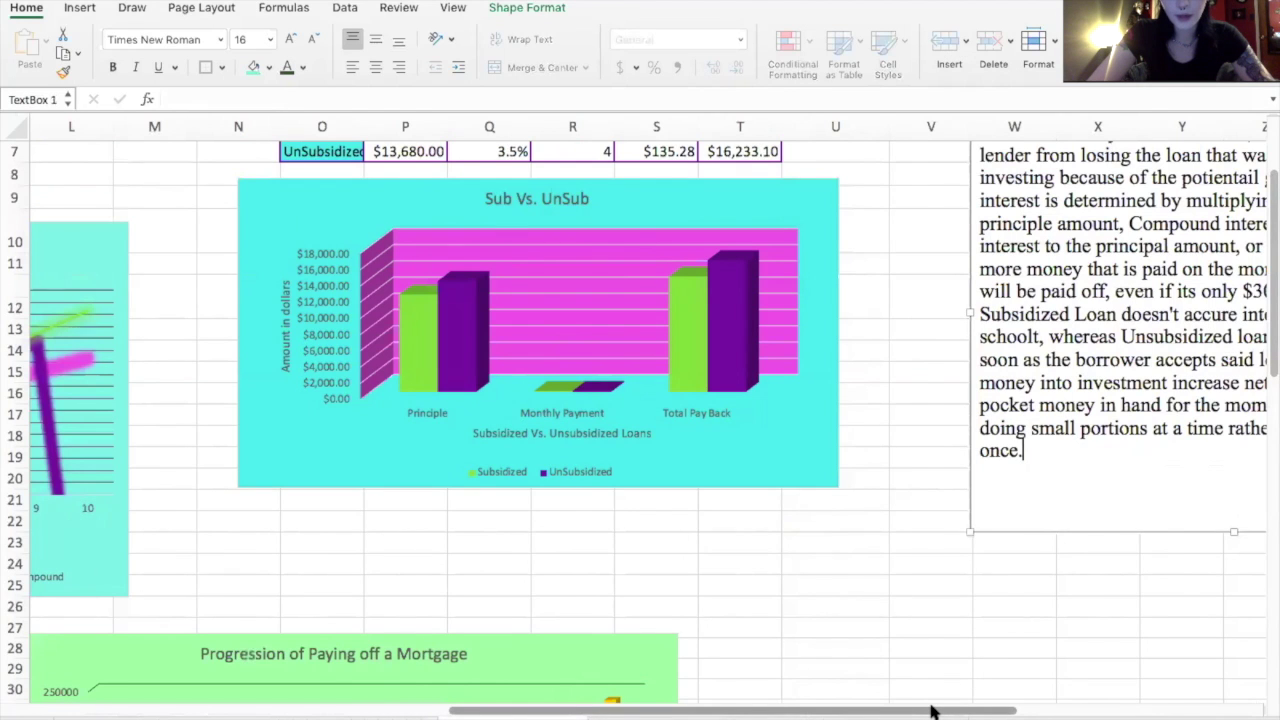
{"action": "left_click_drag", "start_coordinate": [930, 708], "coordinate": [1072, 697]}
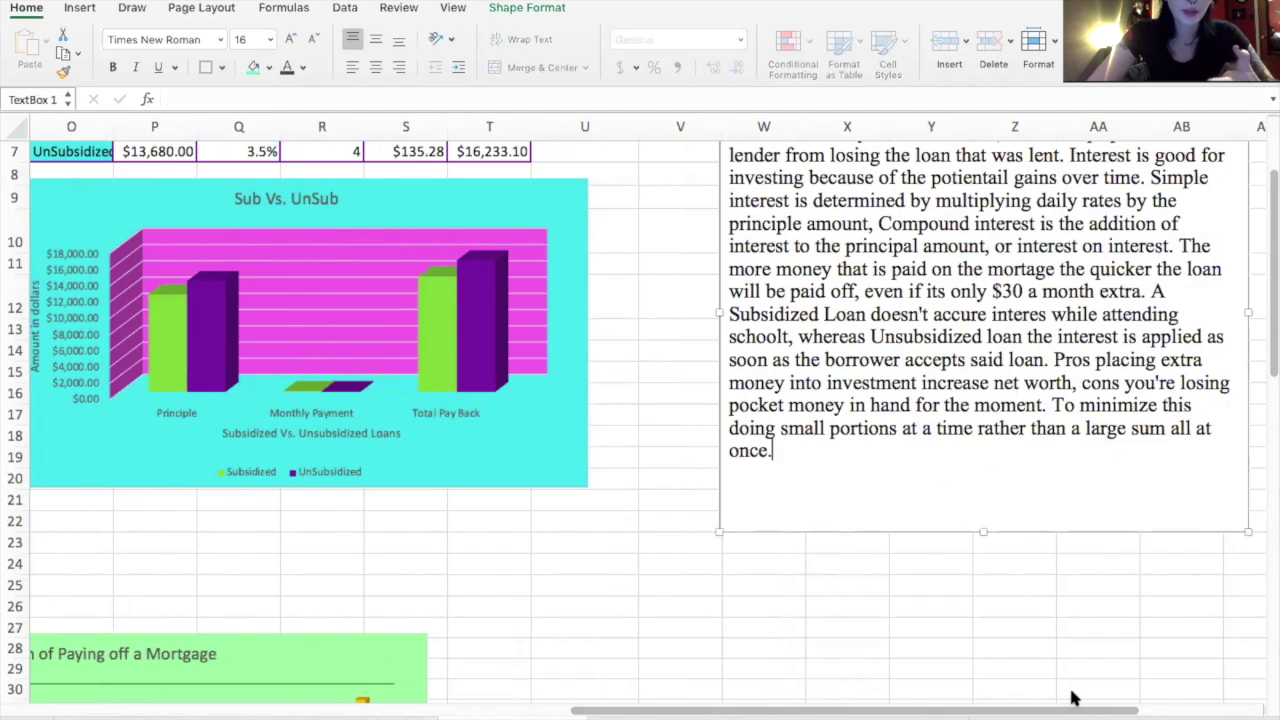
{"action": "left_click", "coordinate": [790, 336]}
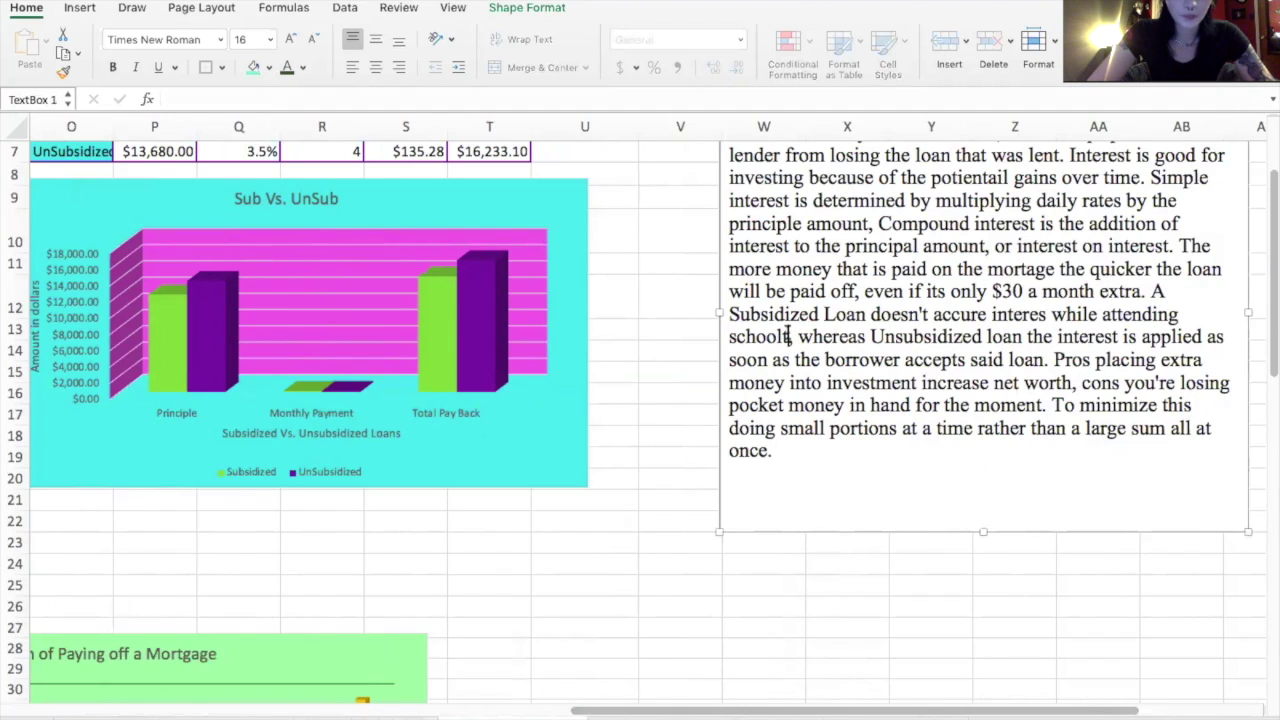
{"action": "key", "text": "BackSpace"}
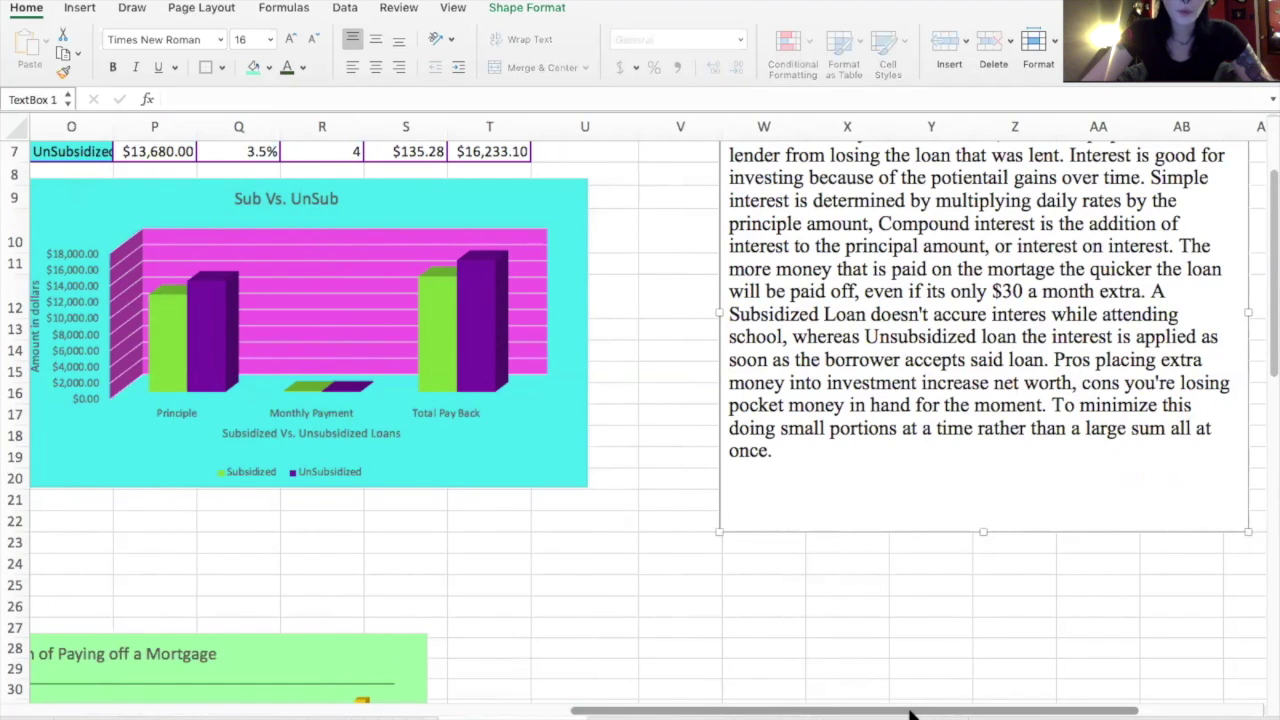
- Look over the Sub Vs. UnSub loan comparison chart beside the corrected text box once more
{"action": "left_click_drag", "start_coordinate": [905, 711], "coordinate": [782, 694]}
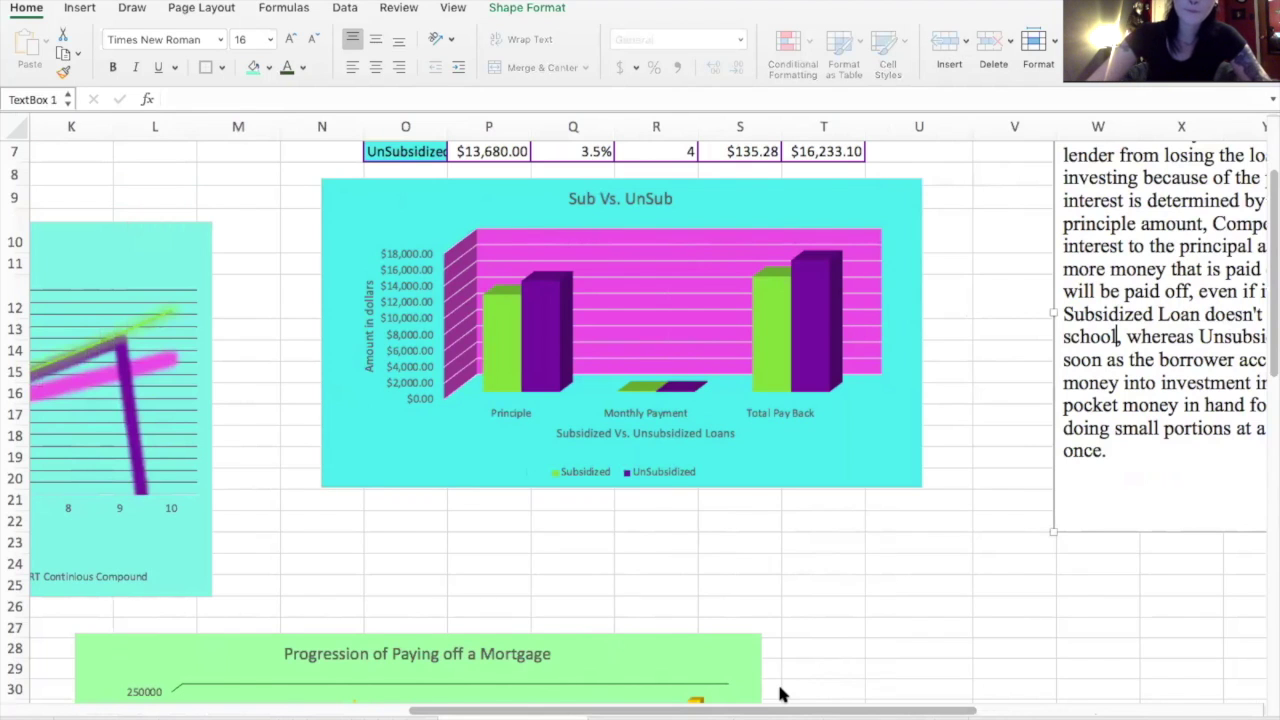
{"action": "left_click_drag", "start_coordinate": [770, 713], "coordinate": [797, 660]}
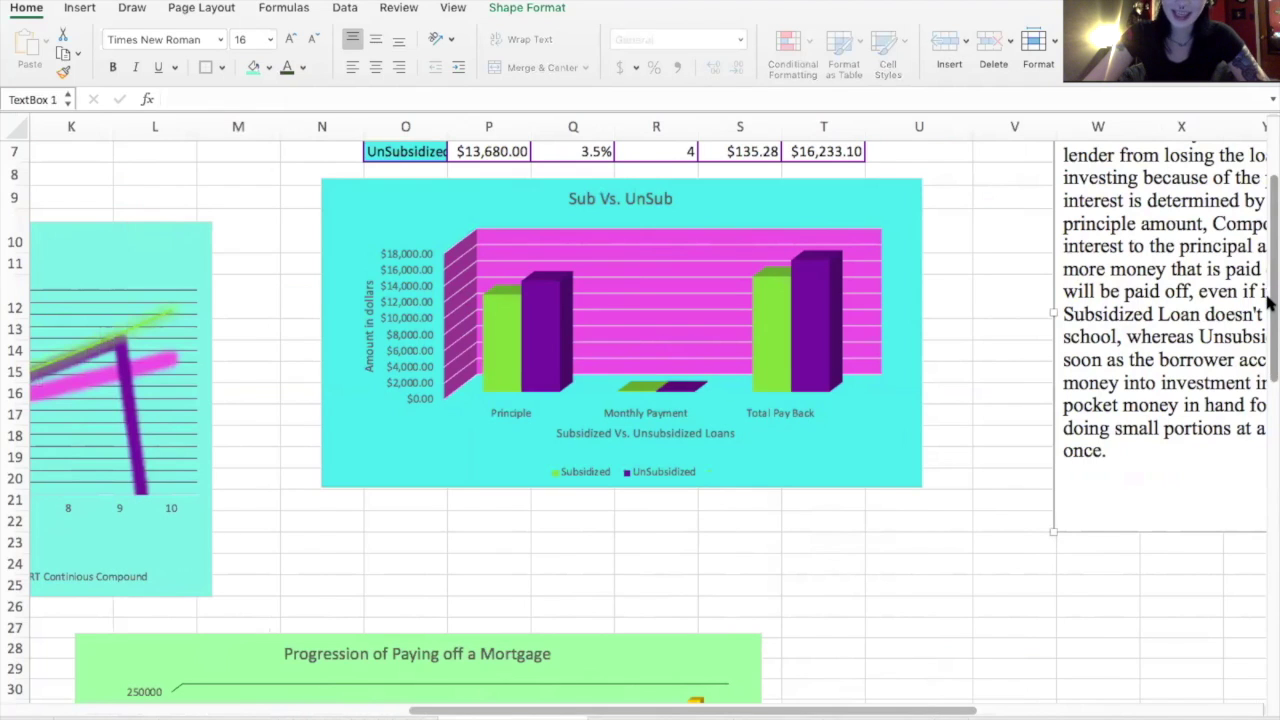
{"action": "scroll", "coordinate": [1268, 312], "scroll_direction": "down", "scroll_amount": 2}
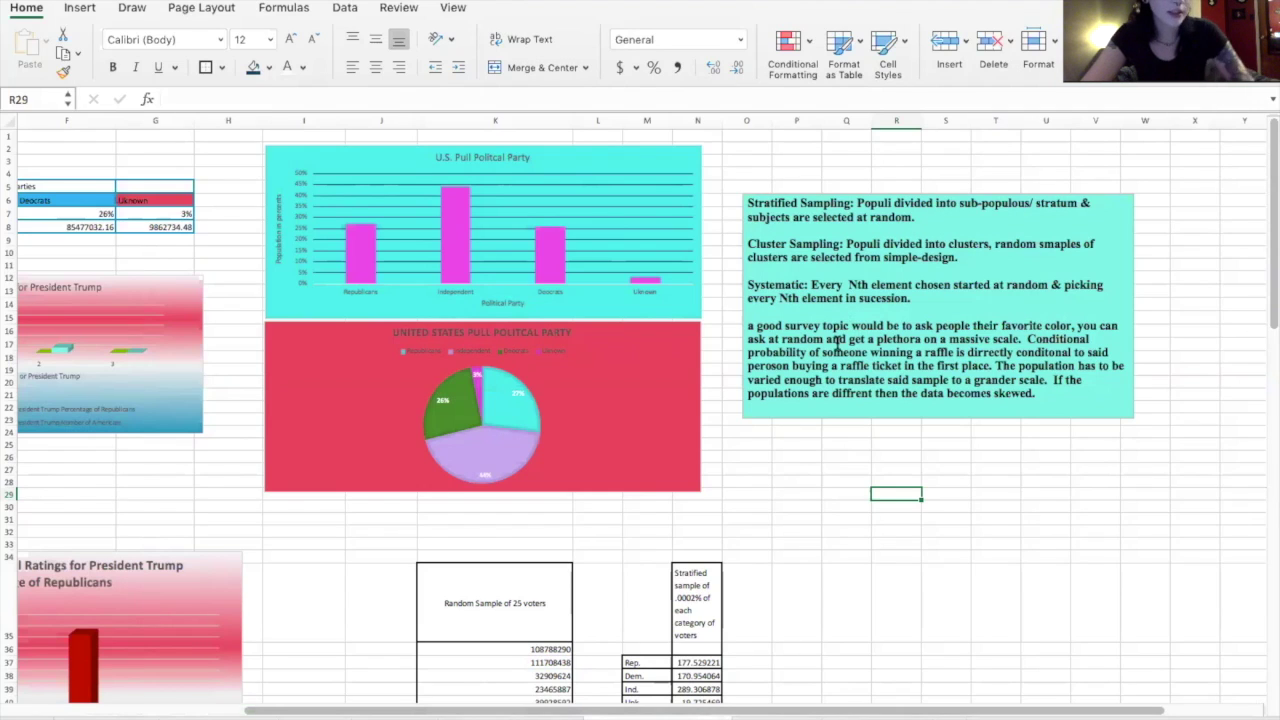
- Examine the political party poll sheet: the sampling text box, party charts, voter samples and presidential approval rating tables and charts
{"action": "left_click_drag", "start_coordinate": [730, 708], "coordinate": [524, 703]}
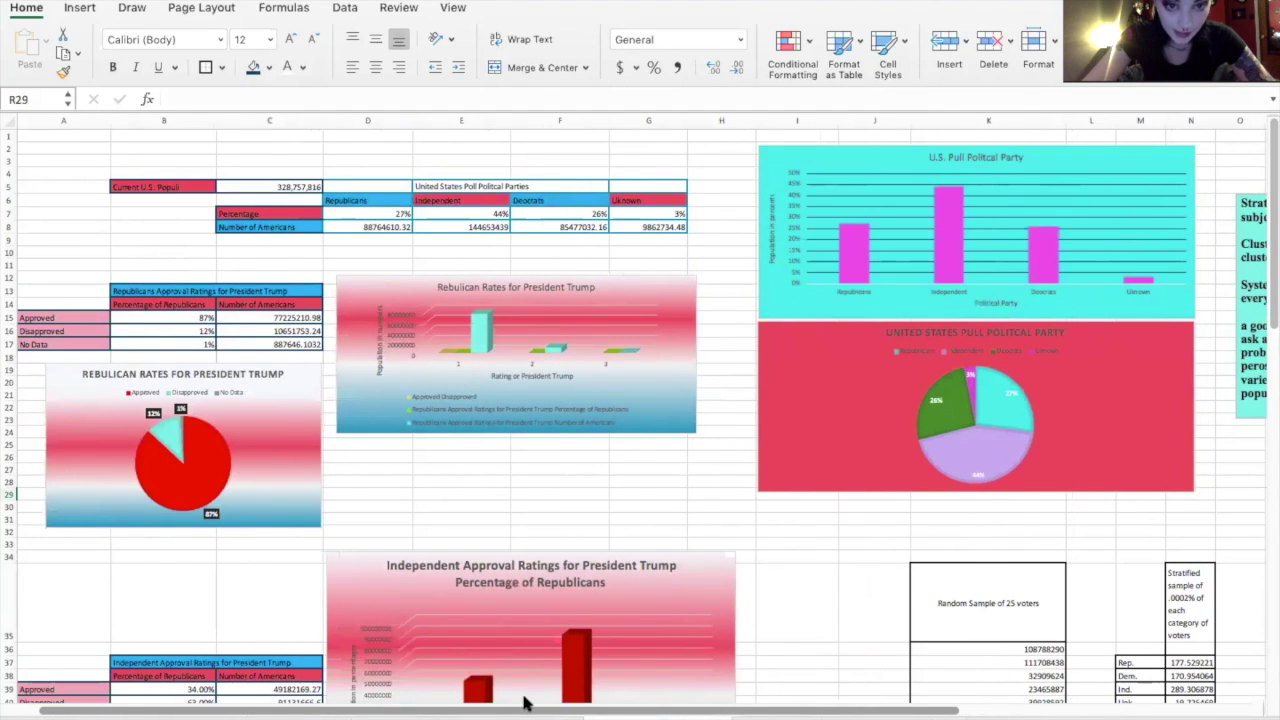